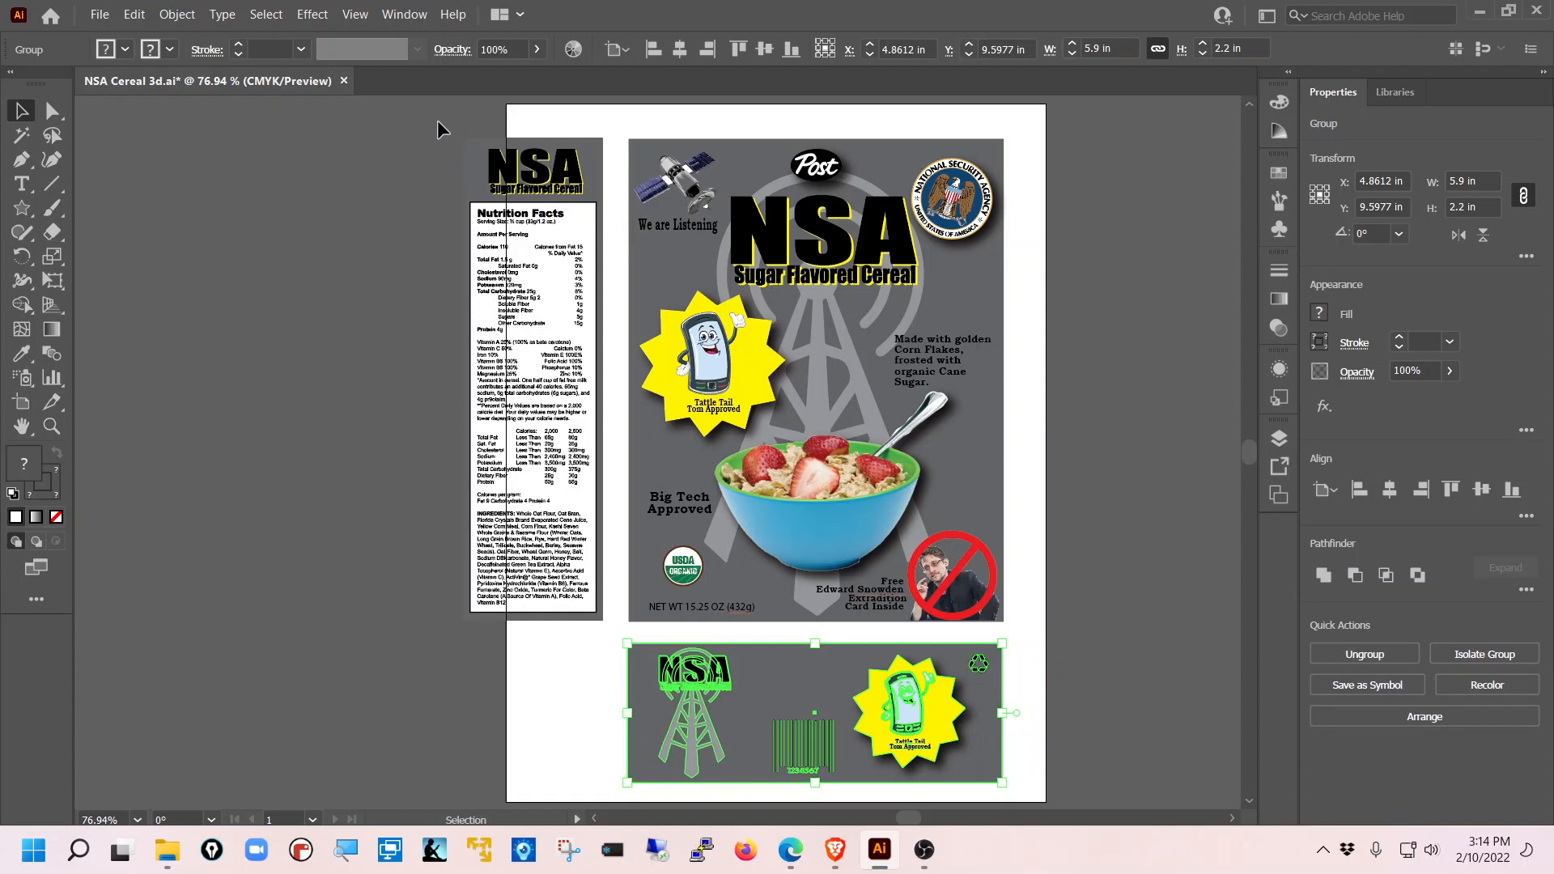
- Group the artwork of the Nutrition Facts side panel, and group the artwork of the cereal box front panel separately
{"action": "left_click_drag", "start_coordinate": [439, 121], "coordinate": [608, 630]}
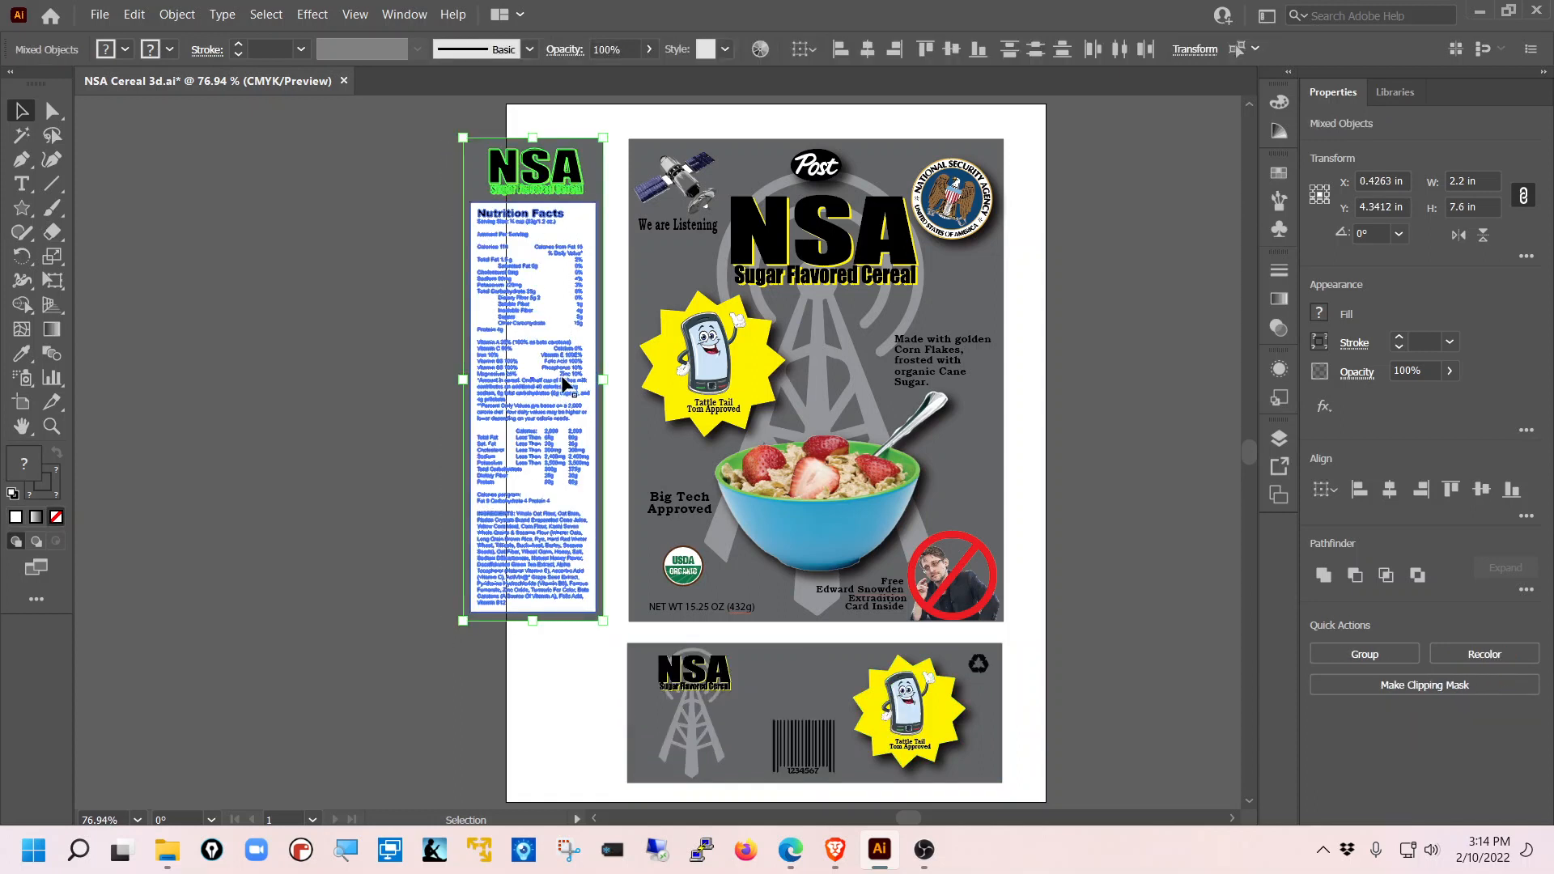
{"action": "left_click", "coordinate": [1365, 656]}
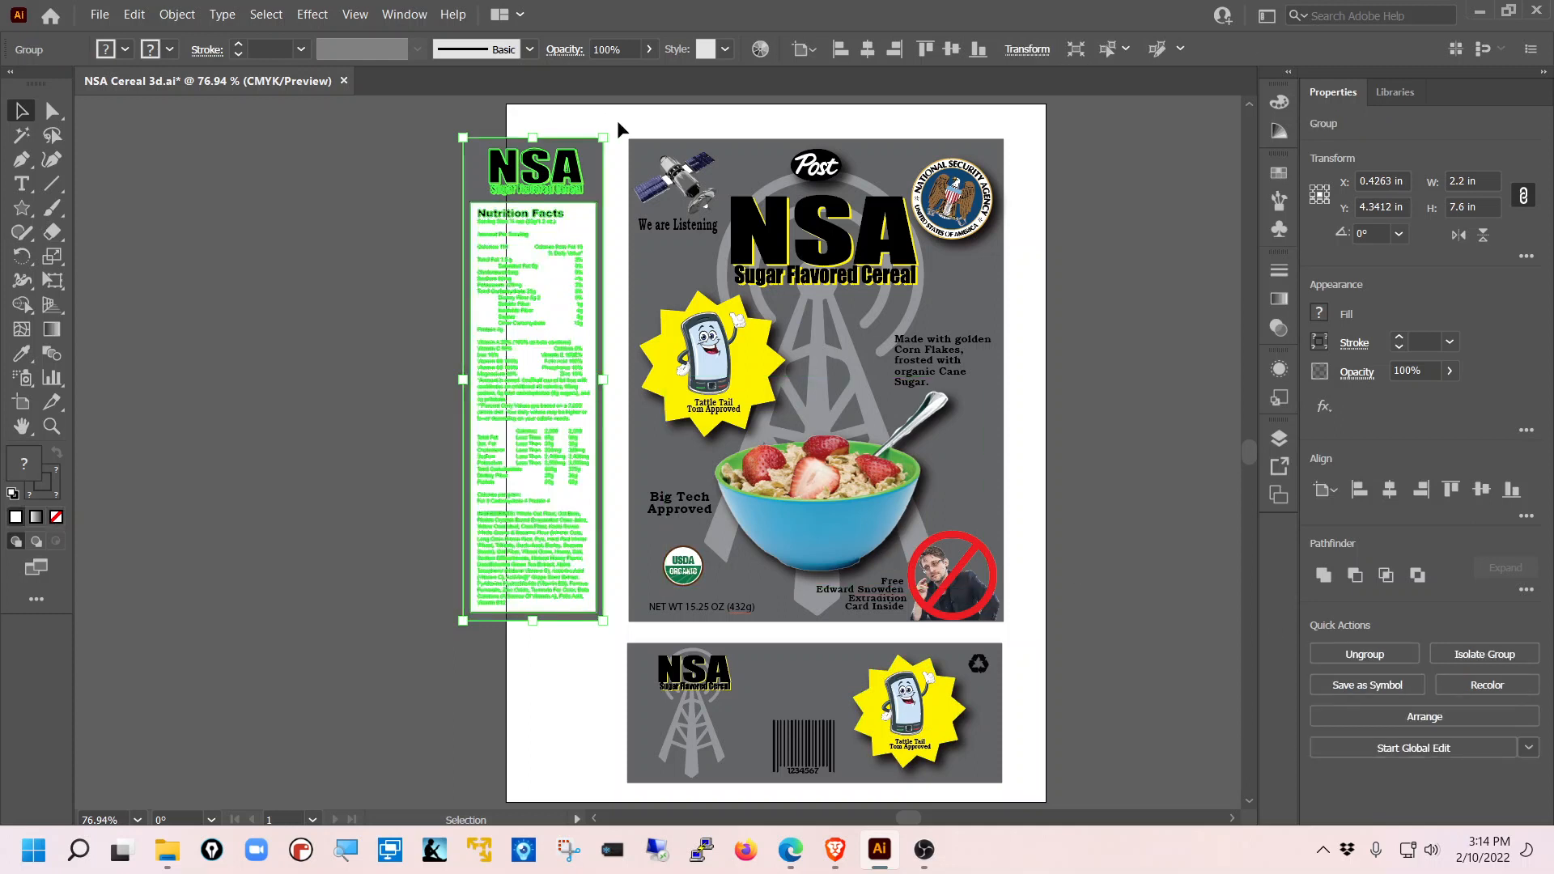
{"action": "left_click_drag", "start_coordinate": [617, 122], "coordinate": [1025, 630]}
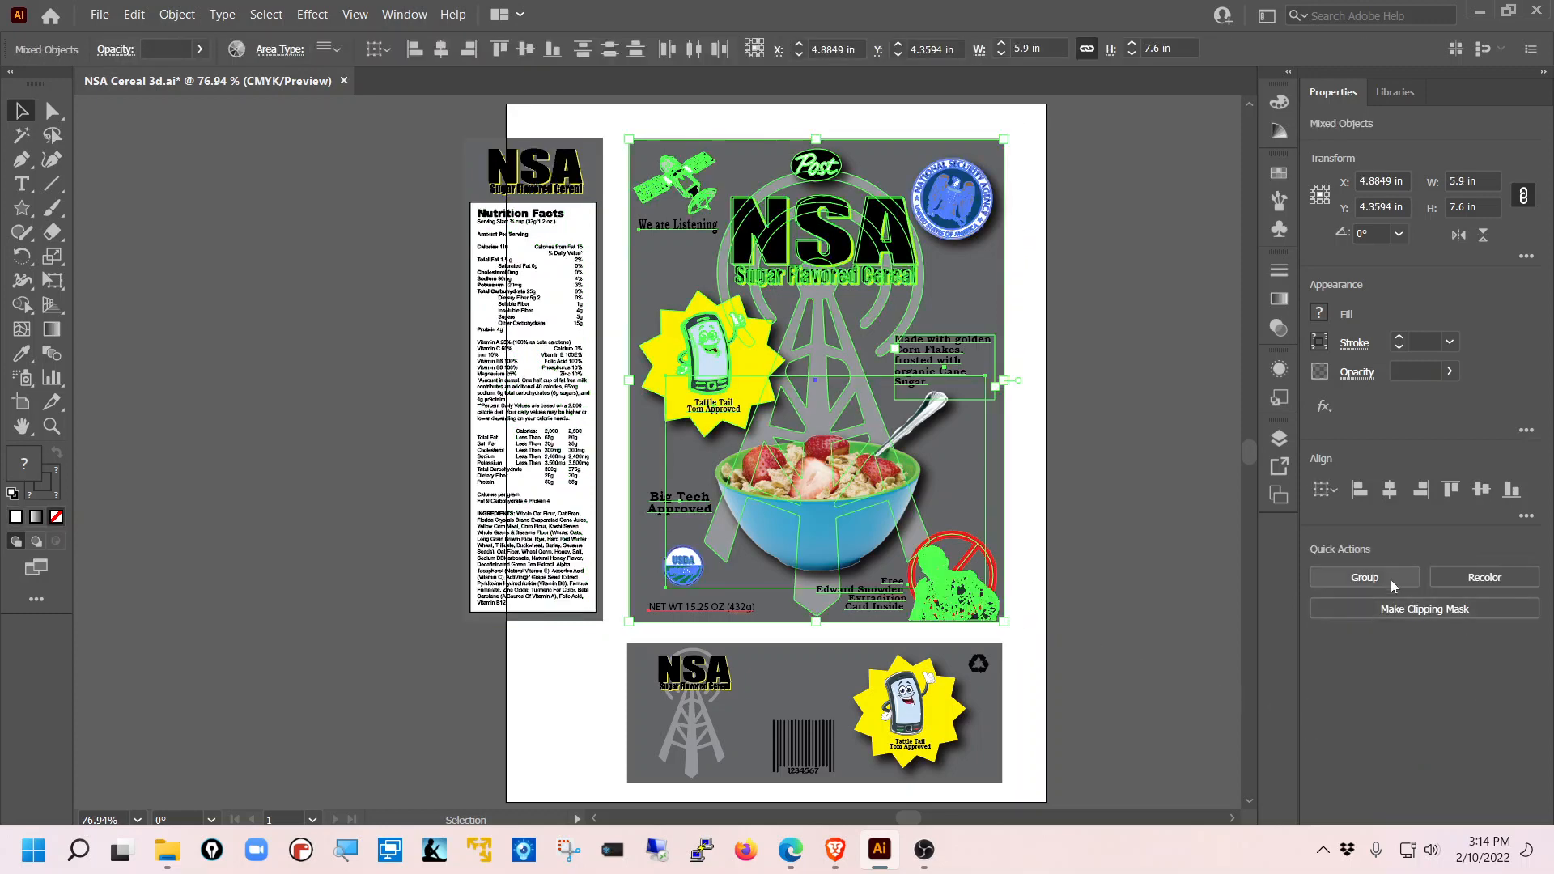
{"action": "left_click", "coordinate": [1365, 578]}
{"action": "left_click", "coordinate": [1016, 486]}
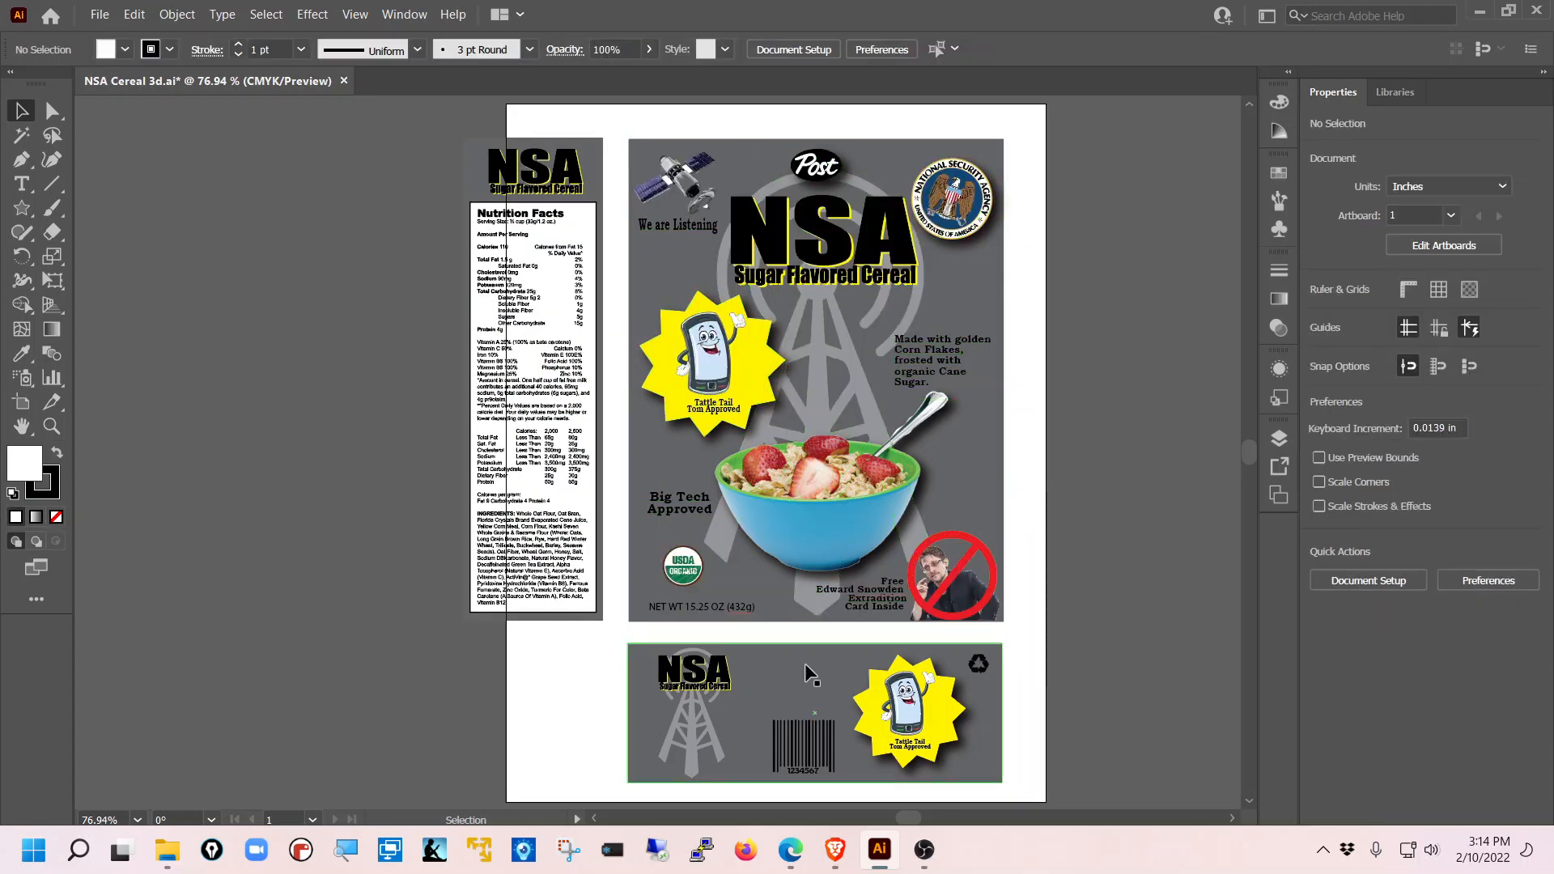
- Move the bottom panel up against the front panel, and place the side panel, rotated 90° counterclockwise, against the bottom panel's left end
{"action": "left_click_drag", "start_coordinate": [805, 664], "coordinate": [805, 646]}
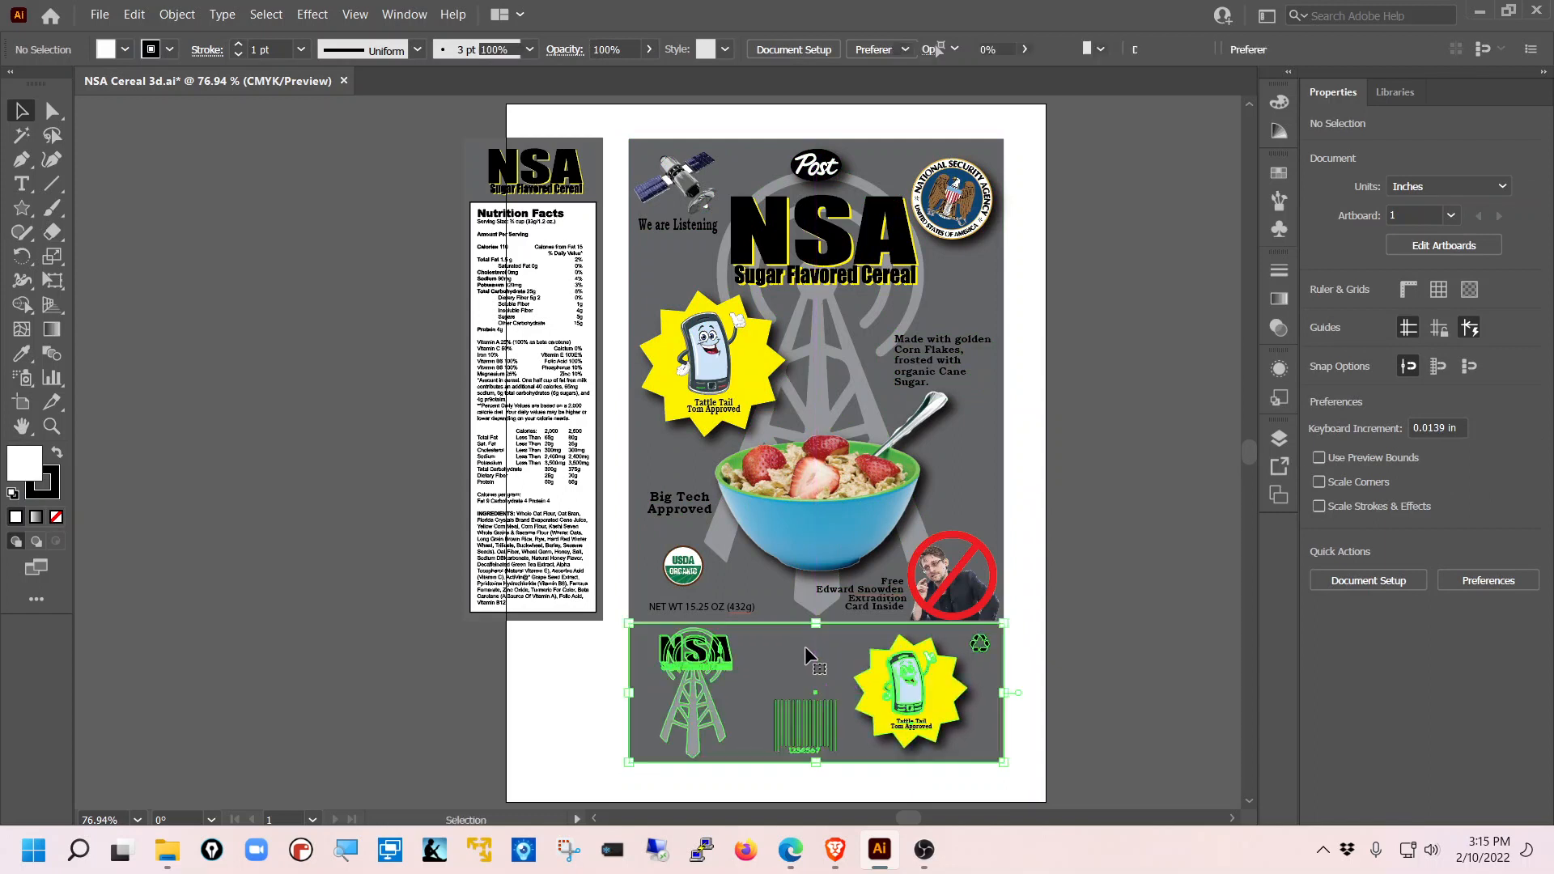
{"action": "left_click", "coordinate": [1019, 641]}
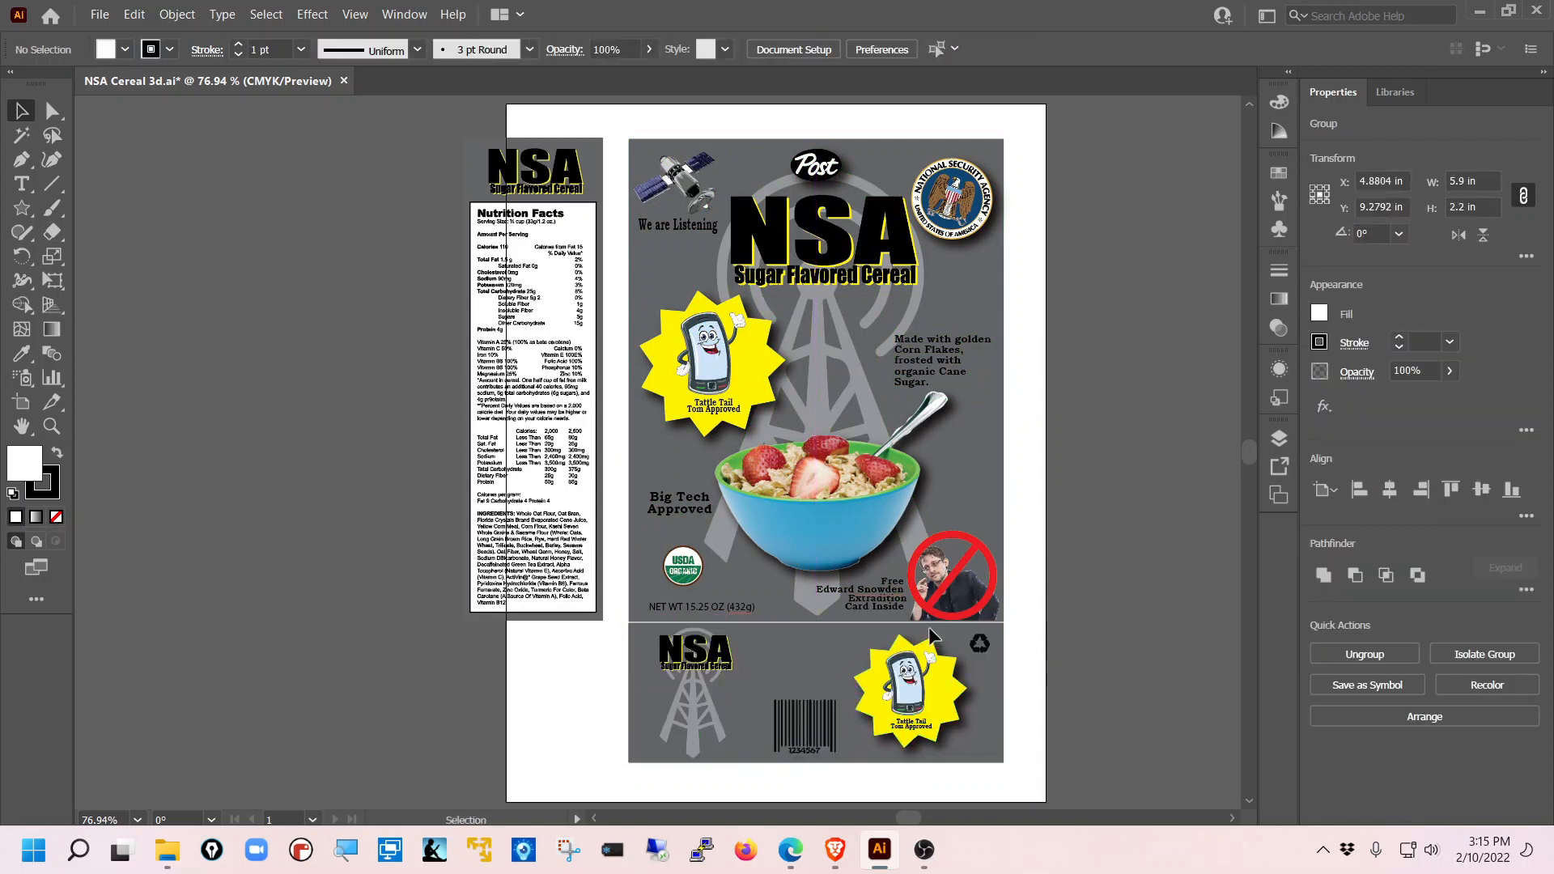
{"action": "left_click", "coordinate": [534, 278]}
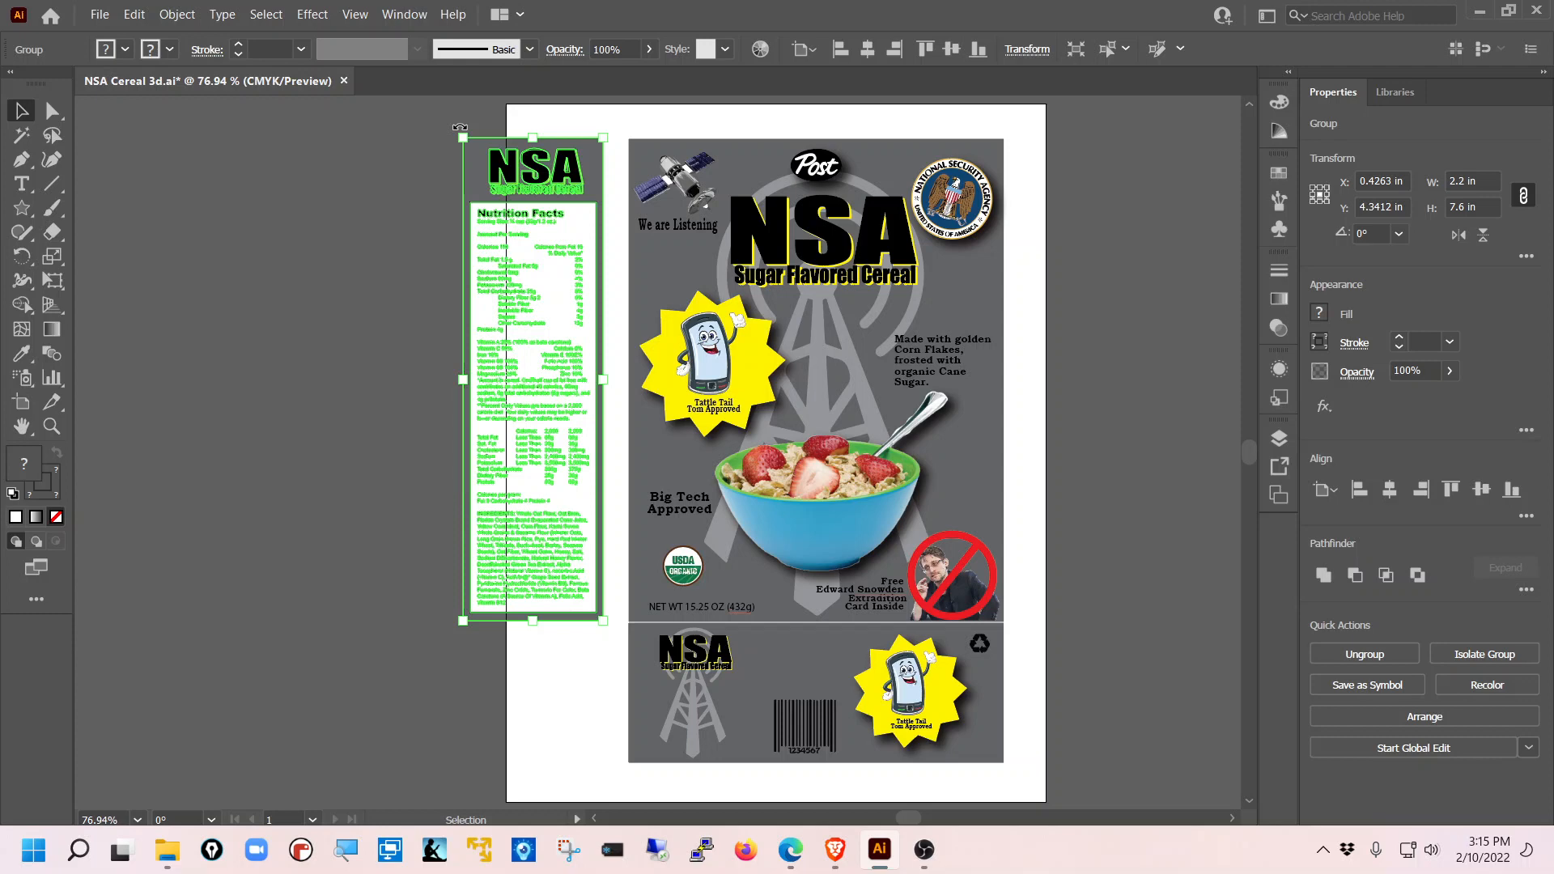
{"action": "left_click_drag", "start_coordinate": [459, 128], "coordinate": [348, 476]}
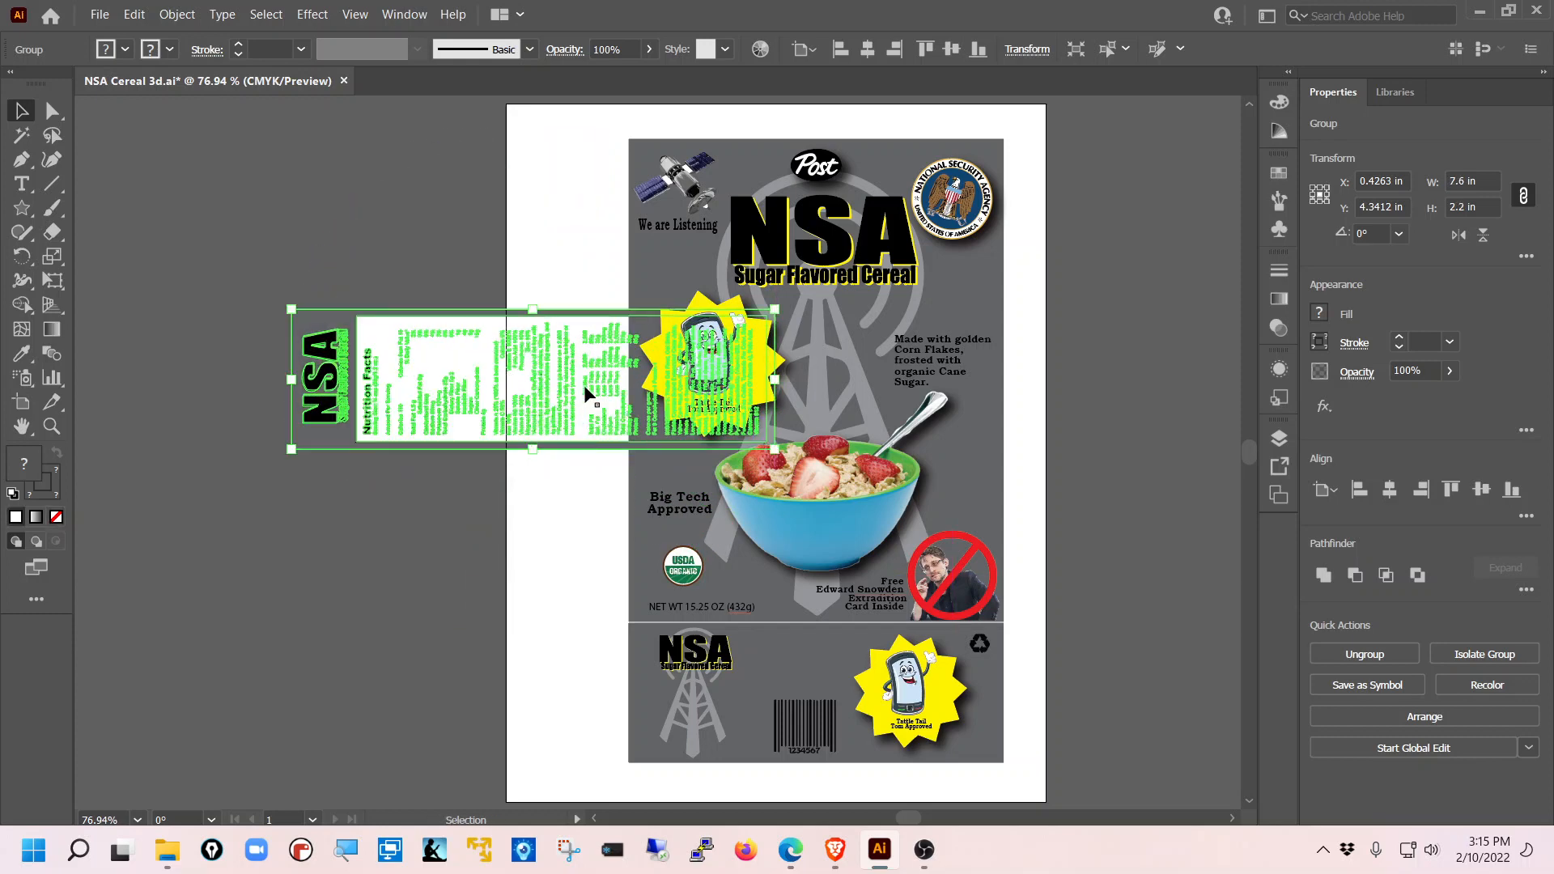
{"action": "left_click_drag", "start_coordinate": [587, 394], "coordinate": [435, 700]}
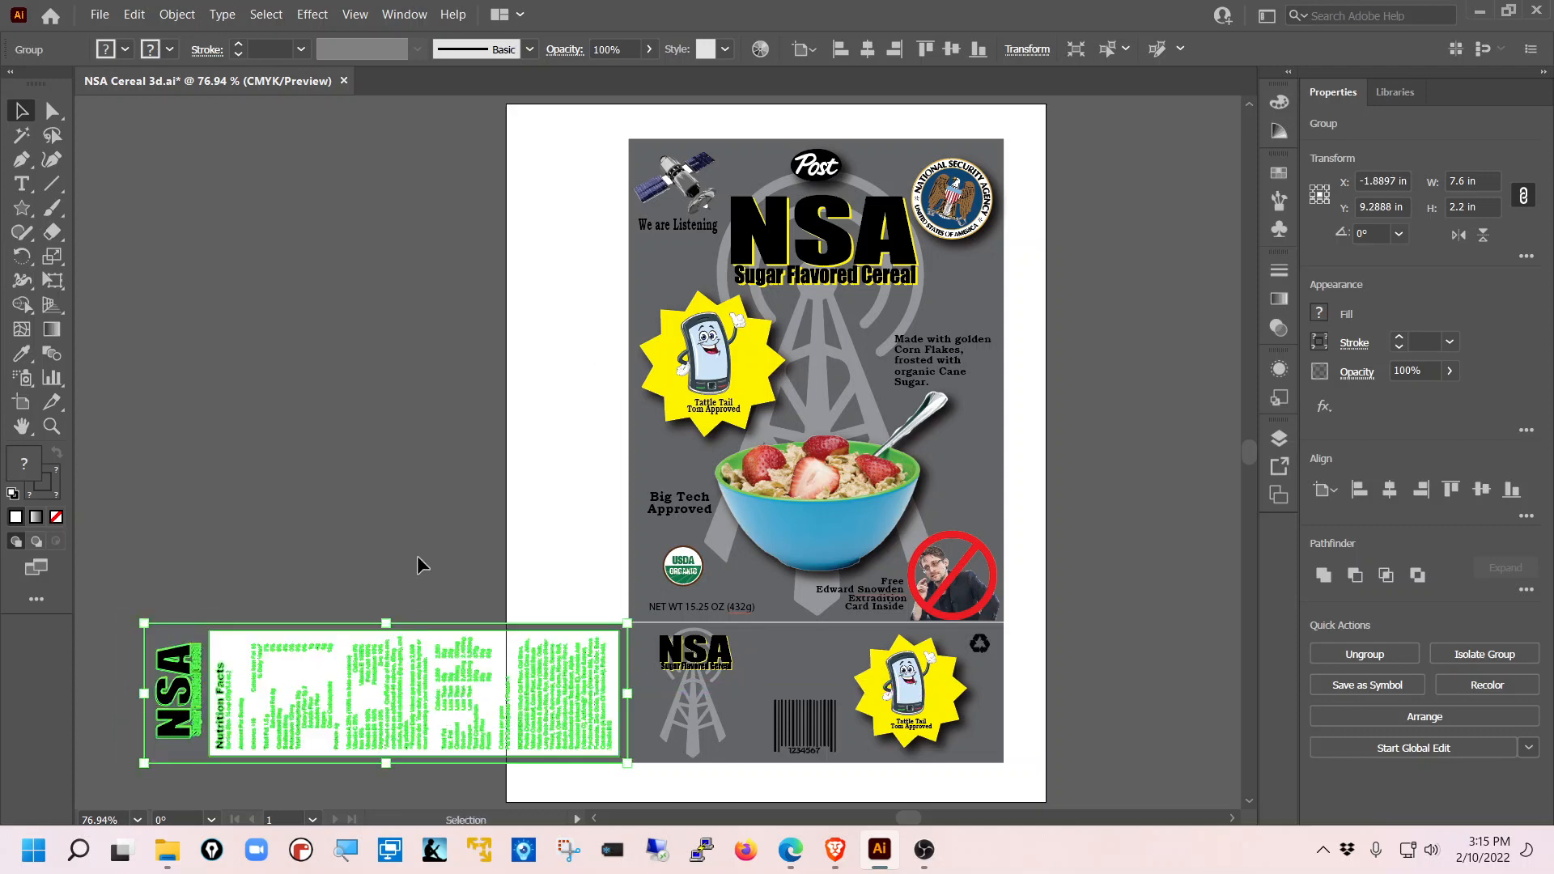
{"action": "left_click", "coordinate": [600, 549]}
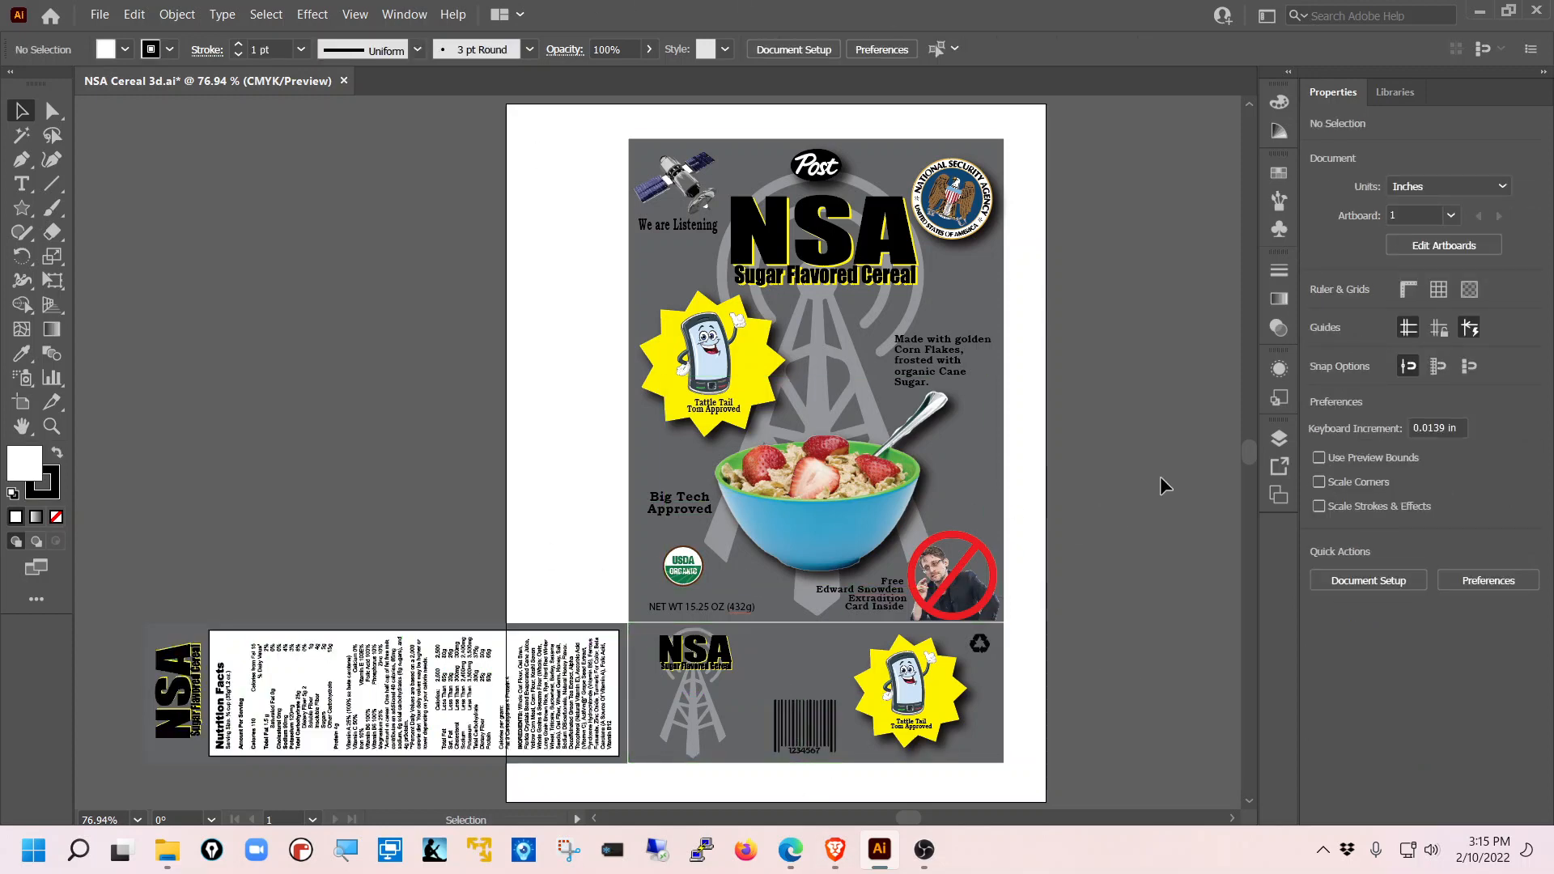
- Shear the front panel vertically with Free Transform so its right side drops, and rotate it counterclockwise about its lower-left corner
{"action": "left_click", "coordinate": [978, 299]}
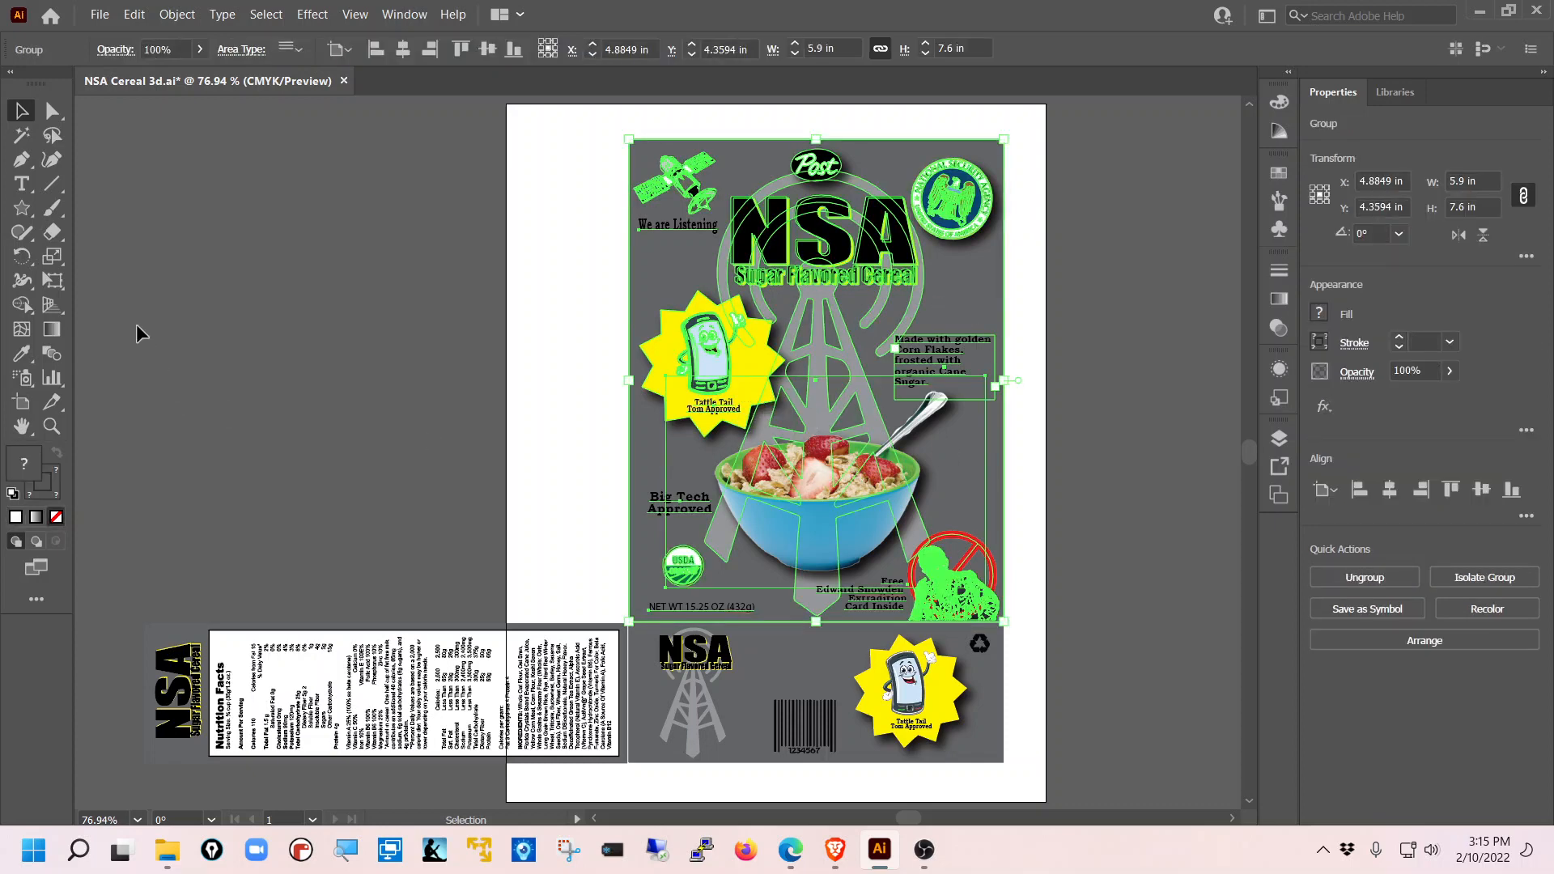
{"action": "left_click", "coordinate": [54, 285]}
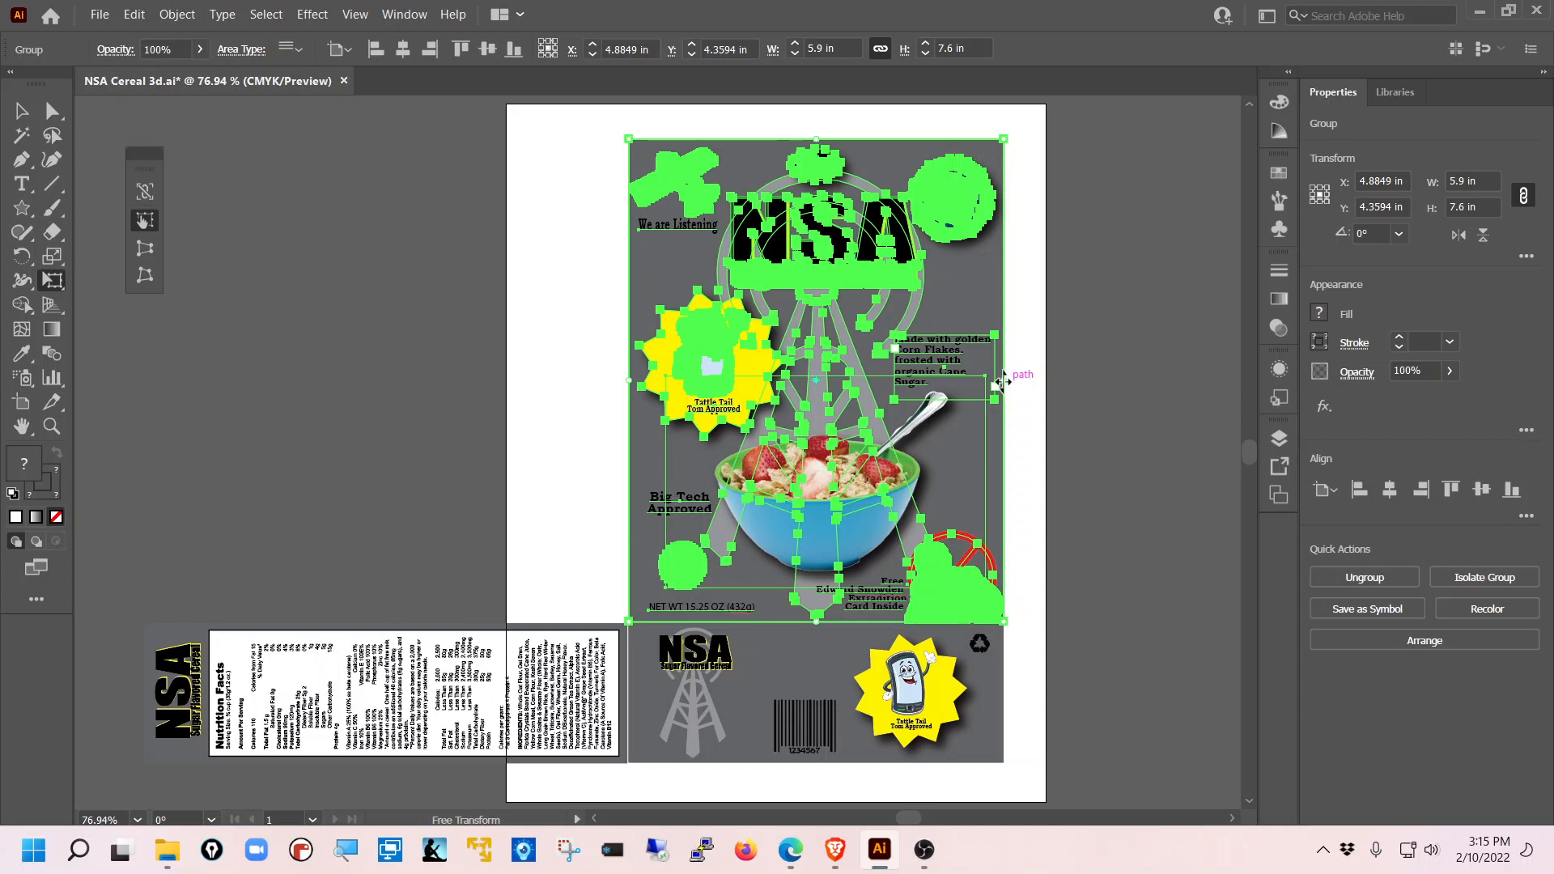
{"action": "left_click_drag", "start_coordinate": [1001, 381], "coordinate": [1004, 426]}
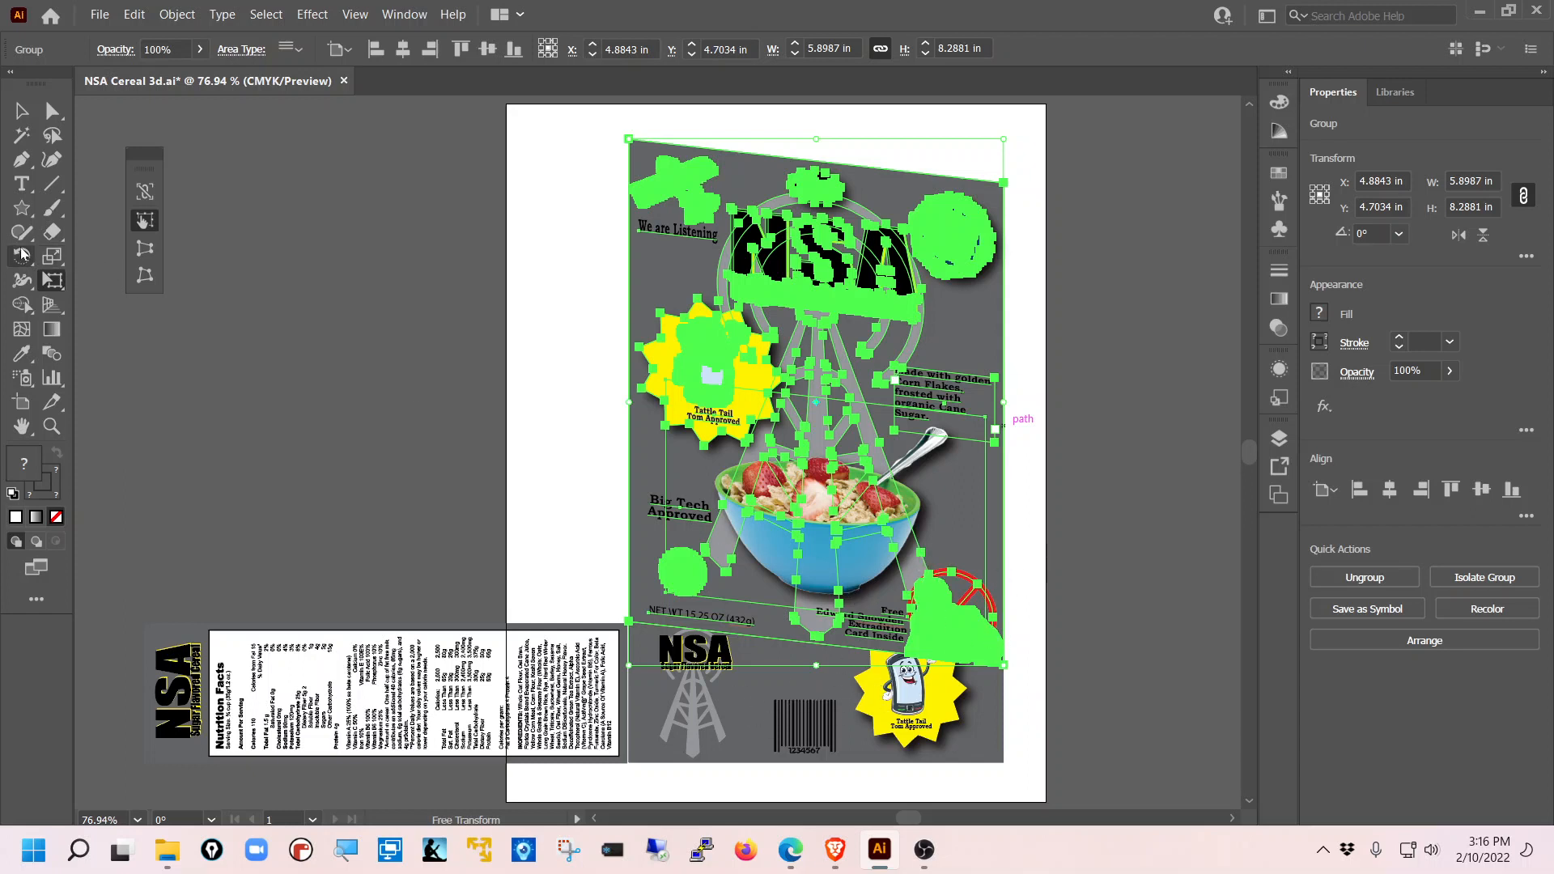
{"action": "left_click", "coordinate": [22, 255]}
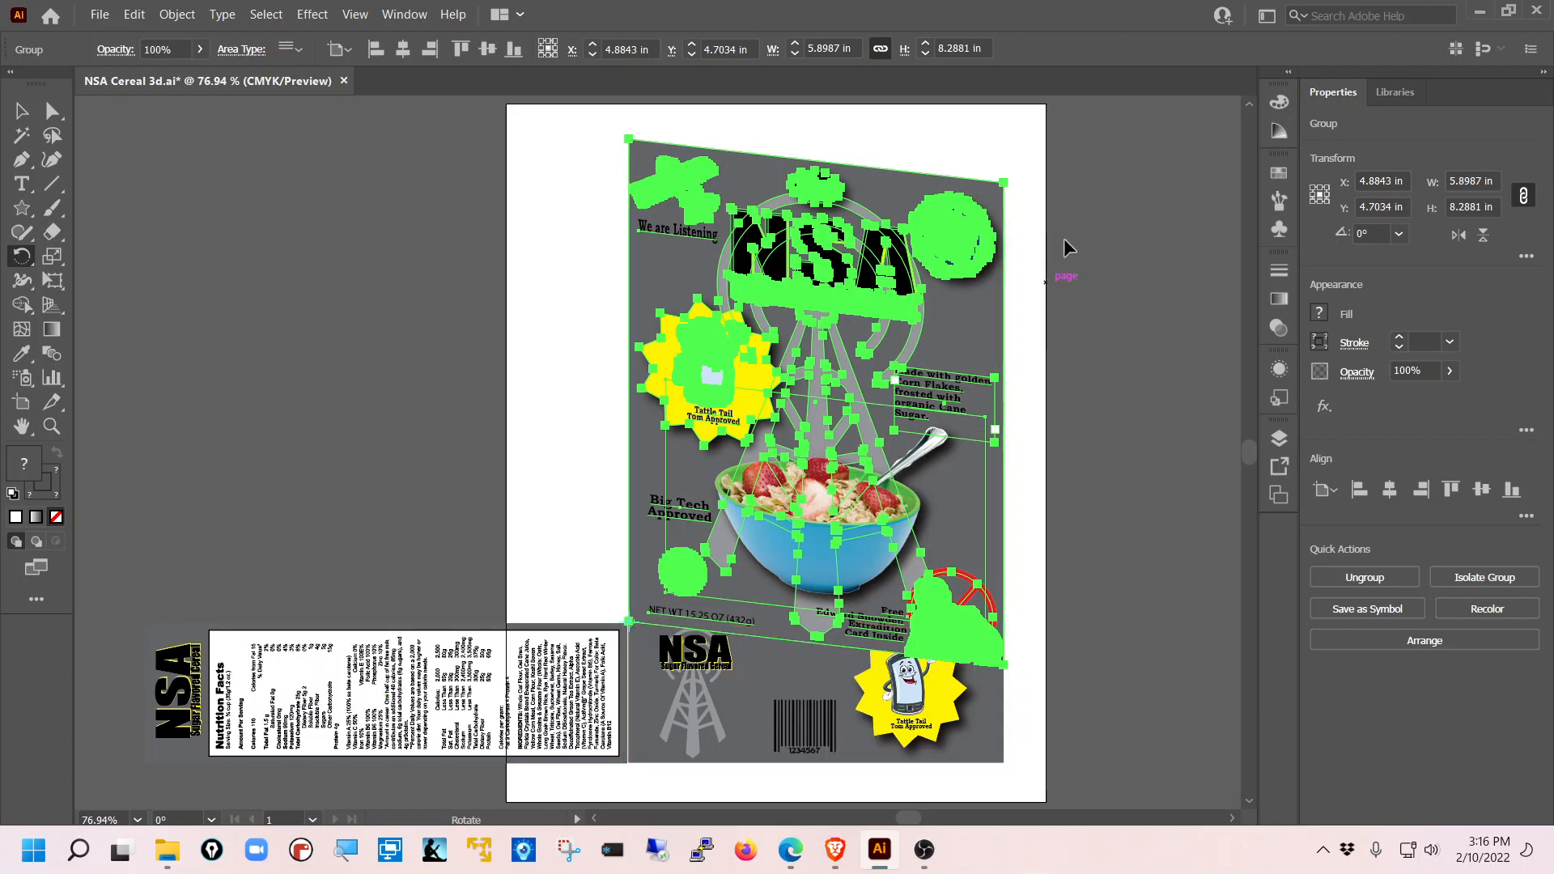
{"action": "left_click_drag", "start_coordinate": [1098, 299], "coordinate": [1054, 199]}
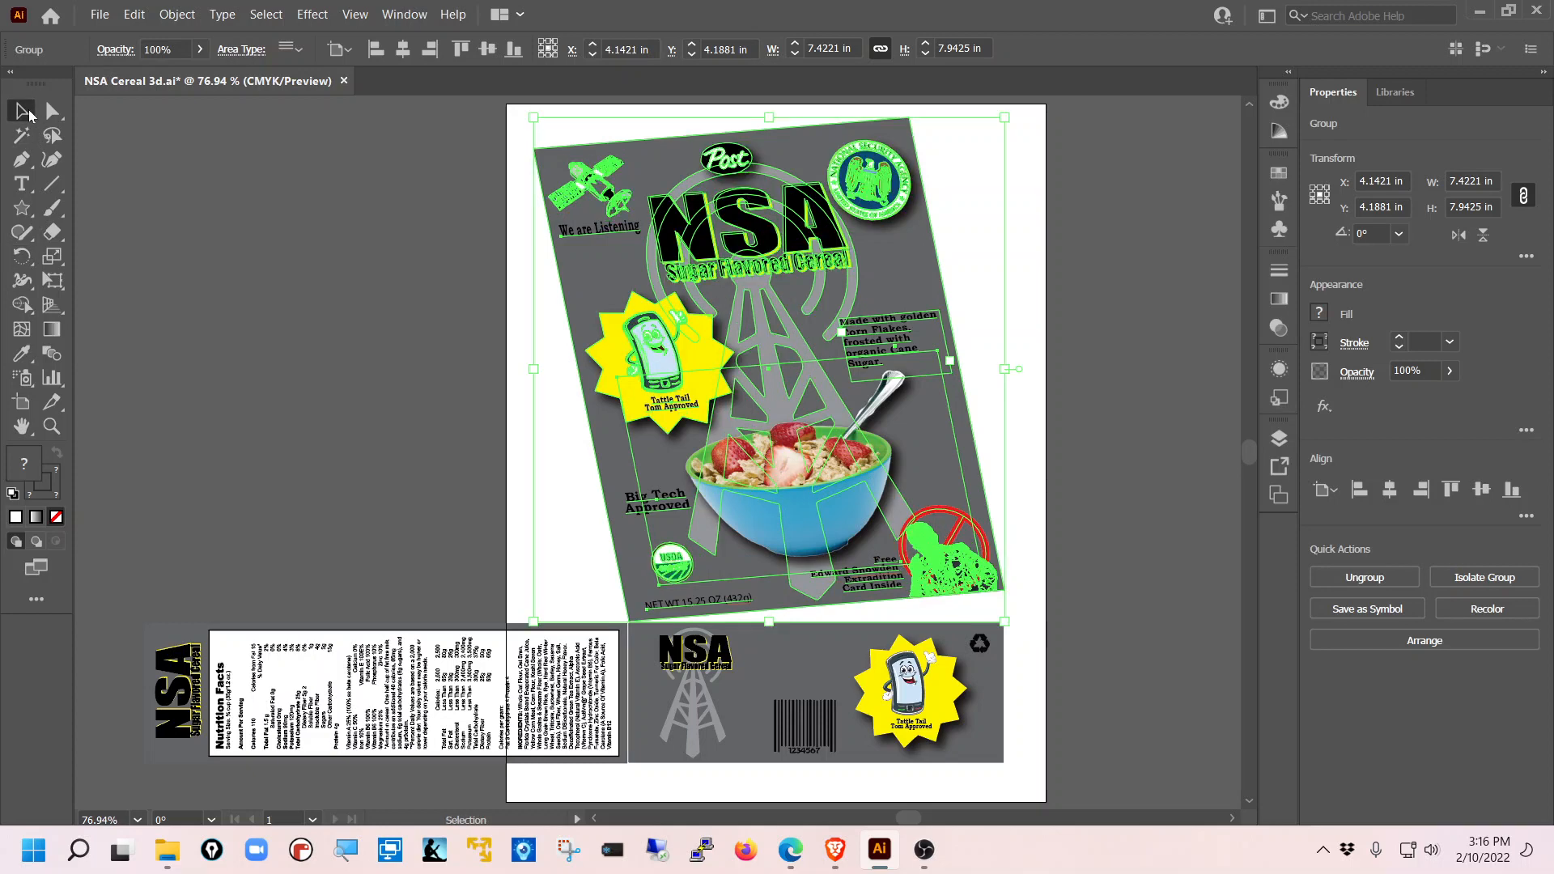
{"action": "left_click", "coordinate": [24, 111]}
- Shear the bottom panel upward on its right side with Free Transform, to about 5.92 by 2.7 in, meeting the front panel's lower edge
{"action": "left_click", "coordinate": [813, 650]}
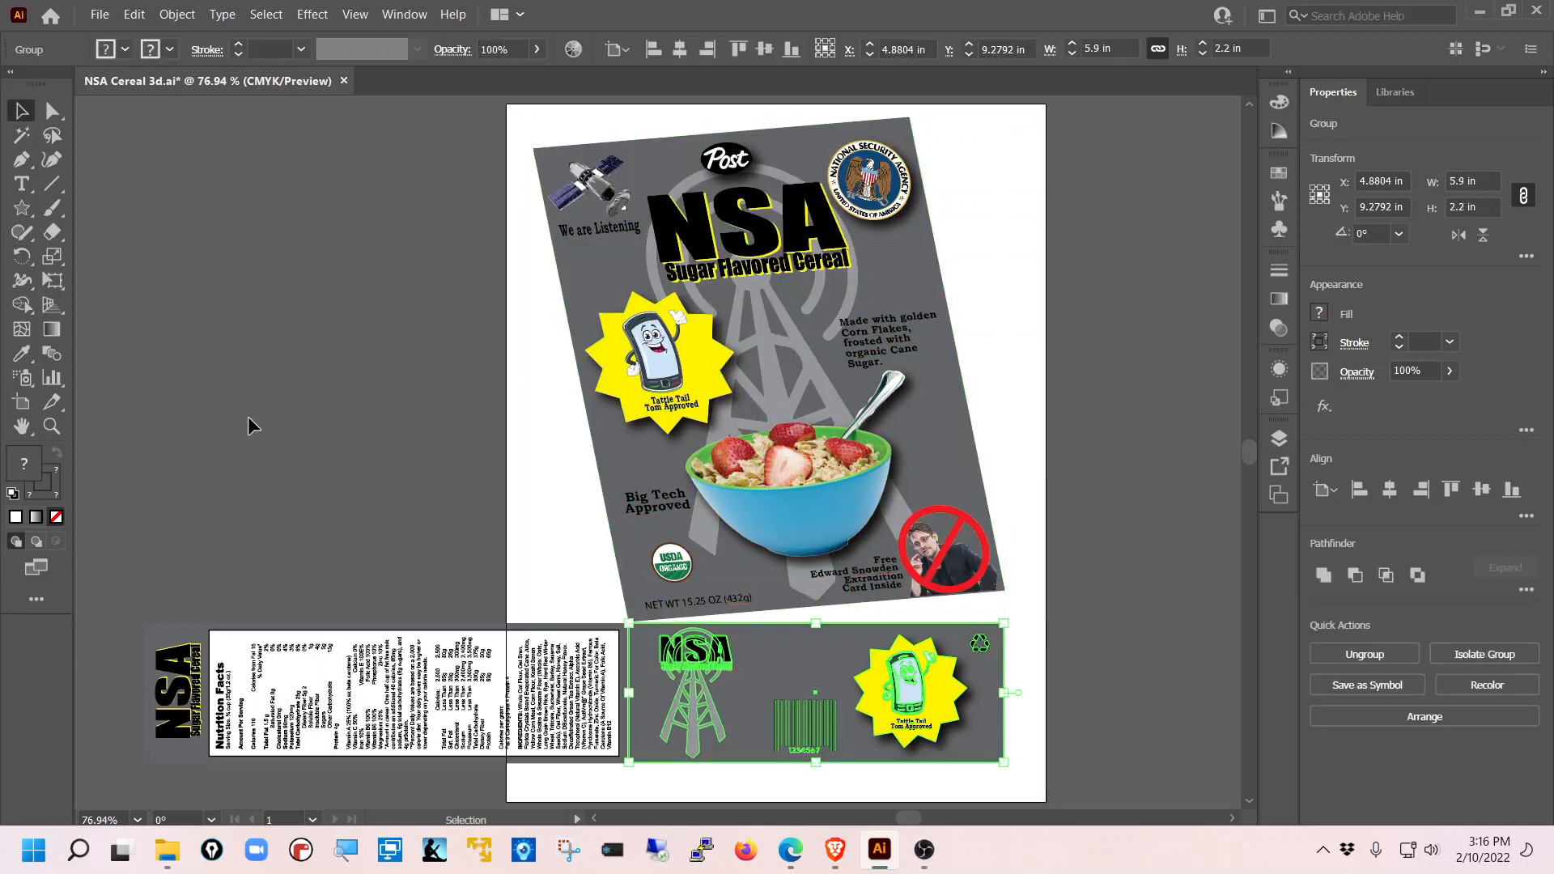
{"action": "left_click", "coordinate": [56, 281]}
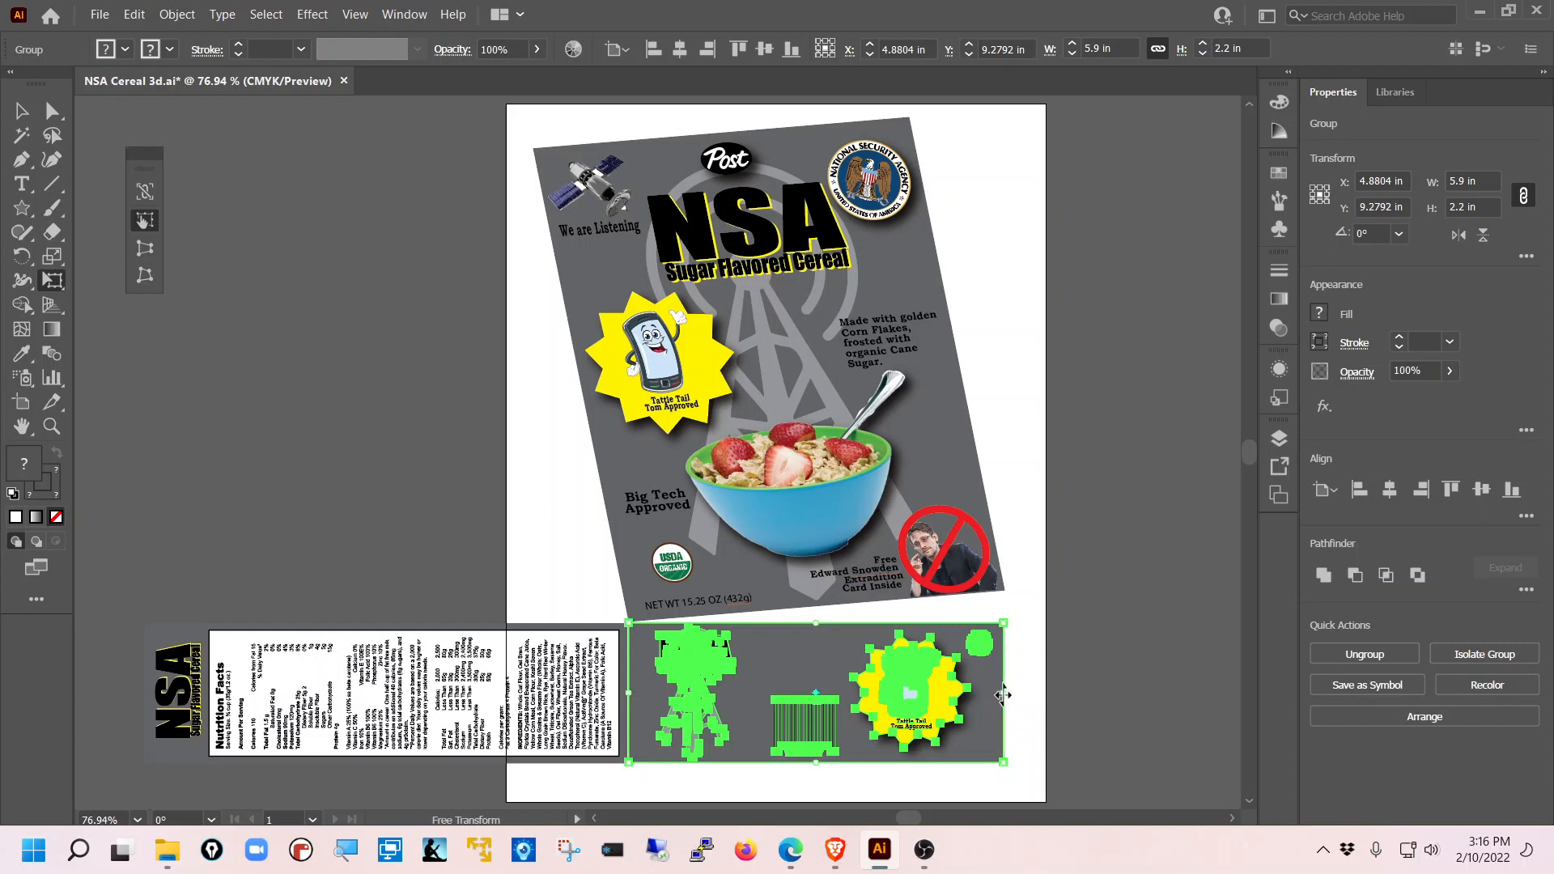
{"action": "left_click_drag", "start_coordinate": [1003, 695], "coordinate": [1006, 662]}
{"action": "key", "text": "ctrl"}
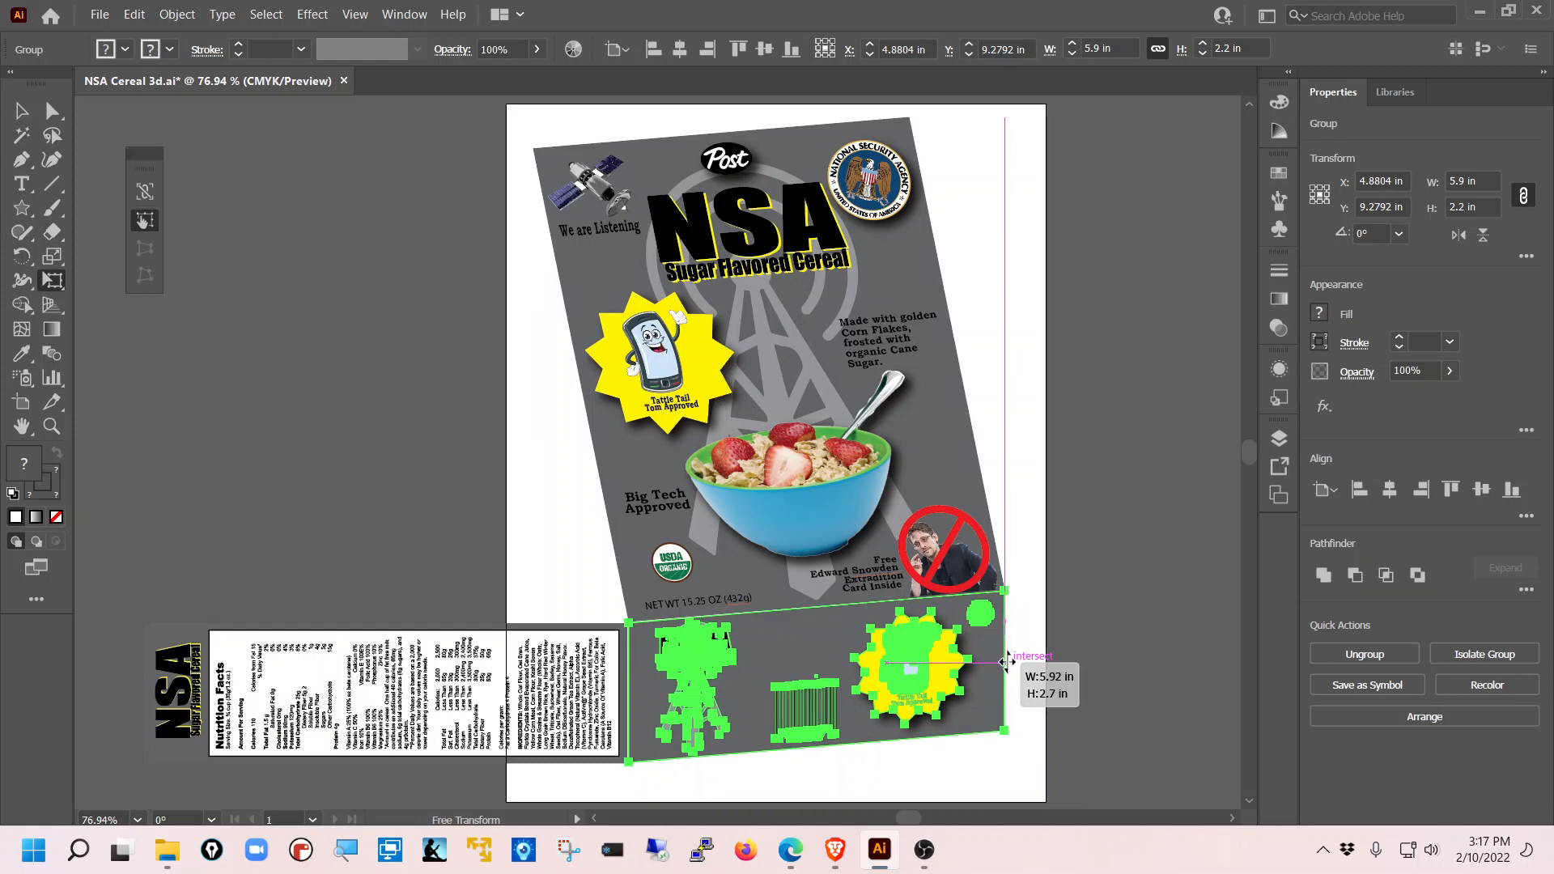
{"action": "left_click_drag", "start_coordinate": [1006, 662], "coordinate": [1007, 662]}
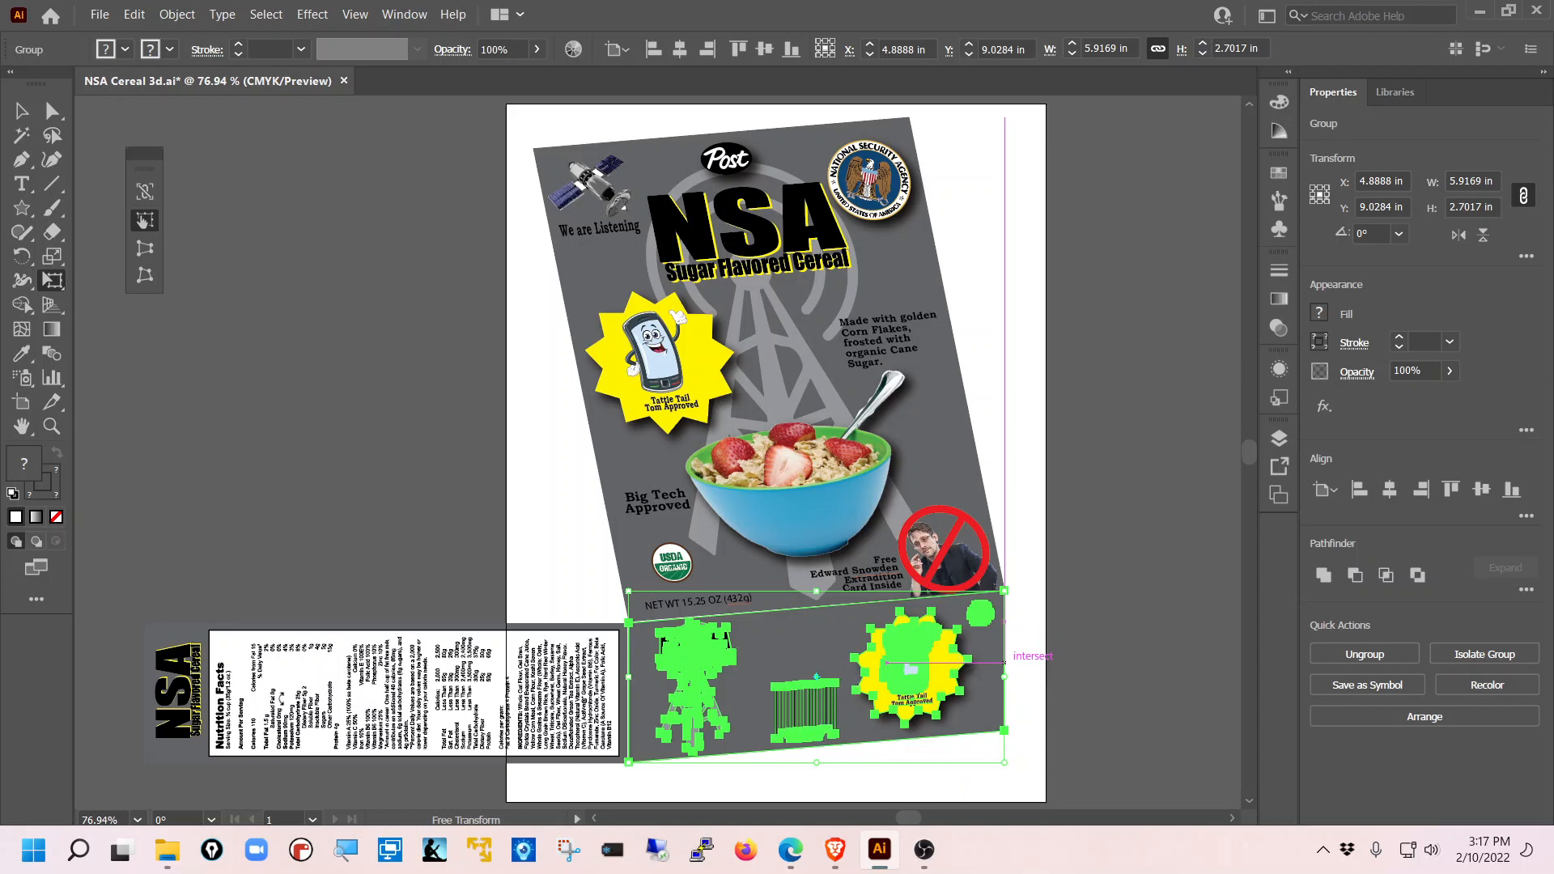
{"action": "left_click", "coordinate": [22, 111]}
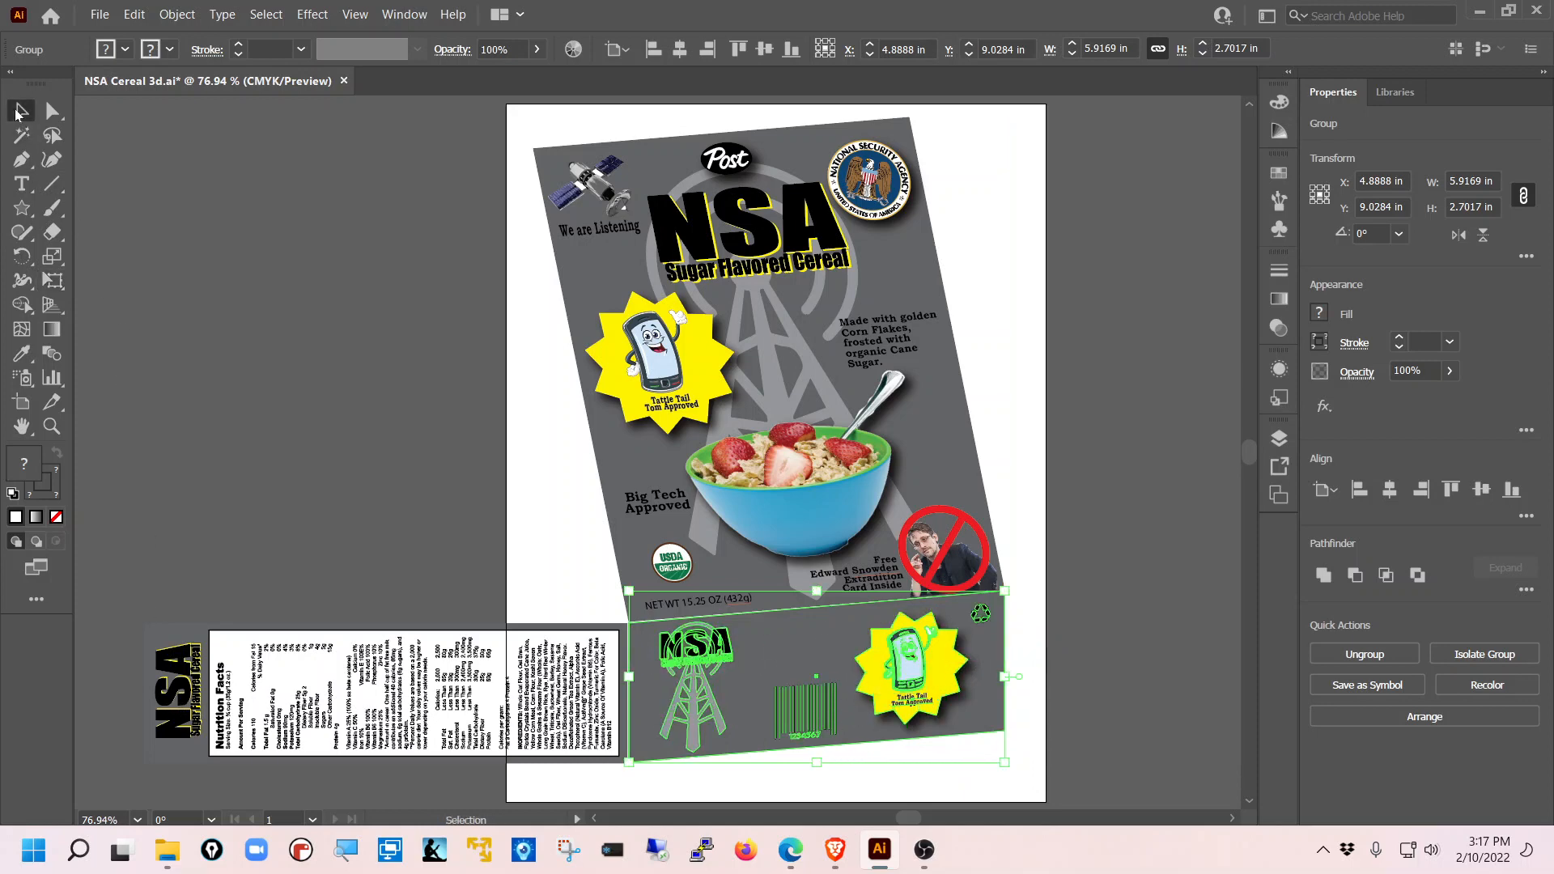
- Distort the Nutrition Facts side panel with Free Transform to about 1.49 by 9.68 in, aligning its far end with the front panel's upper-left corner
{"action": "left_click", "coordinate": [225, 712]}
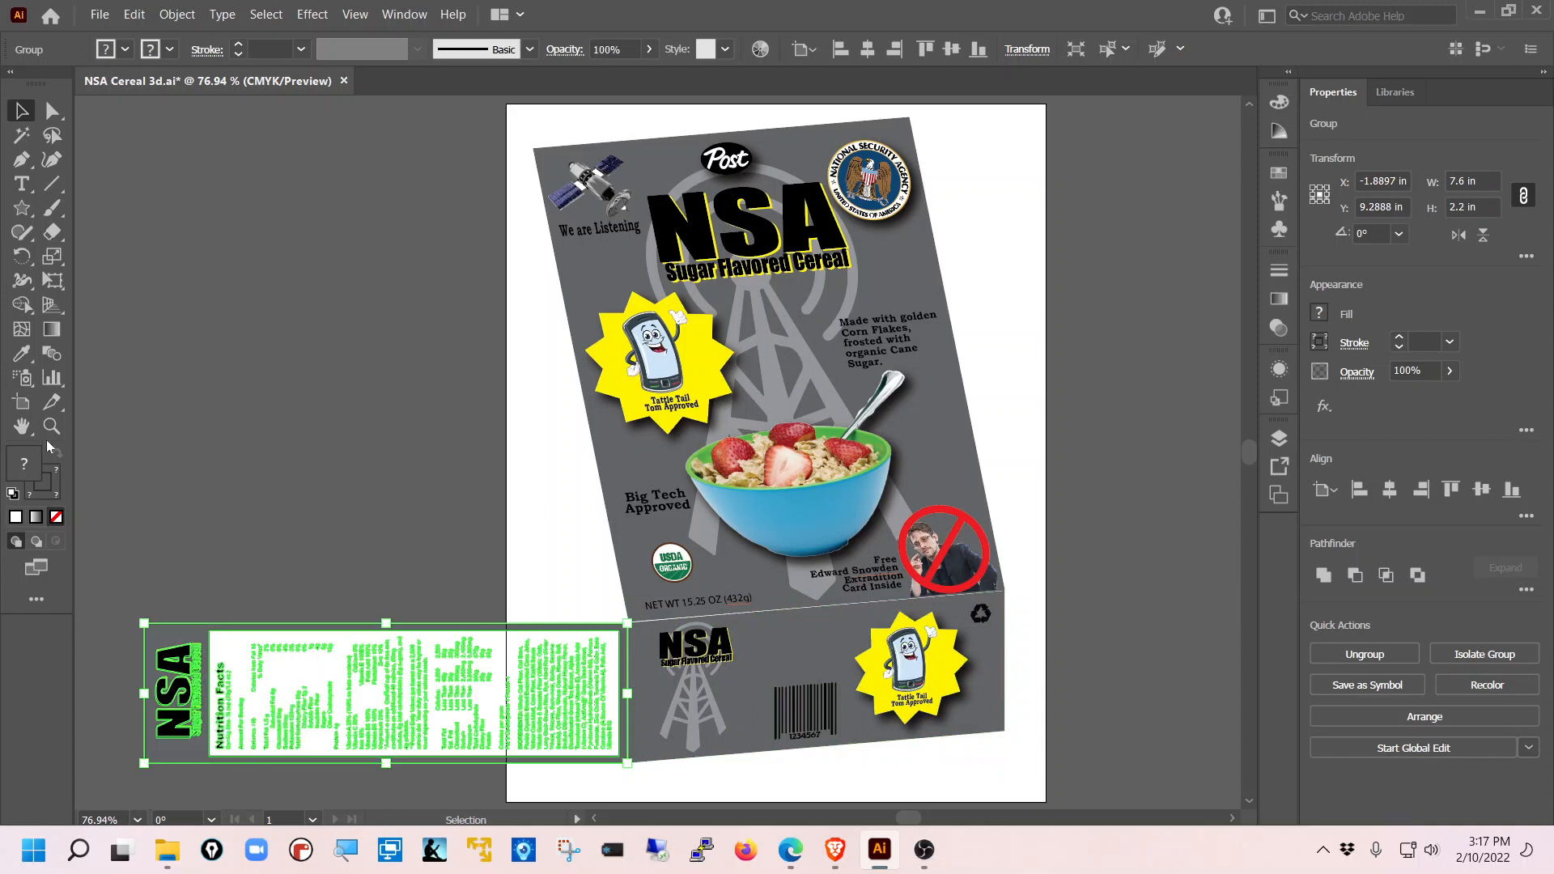
{"action": "left_click", "coordinate": [62, 291]}
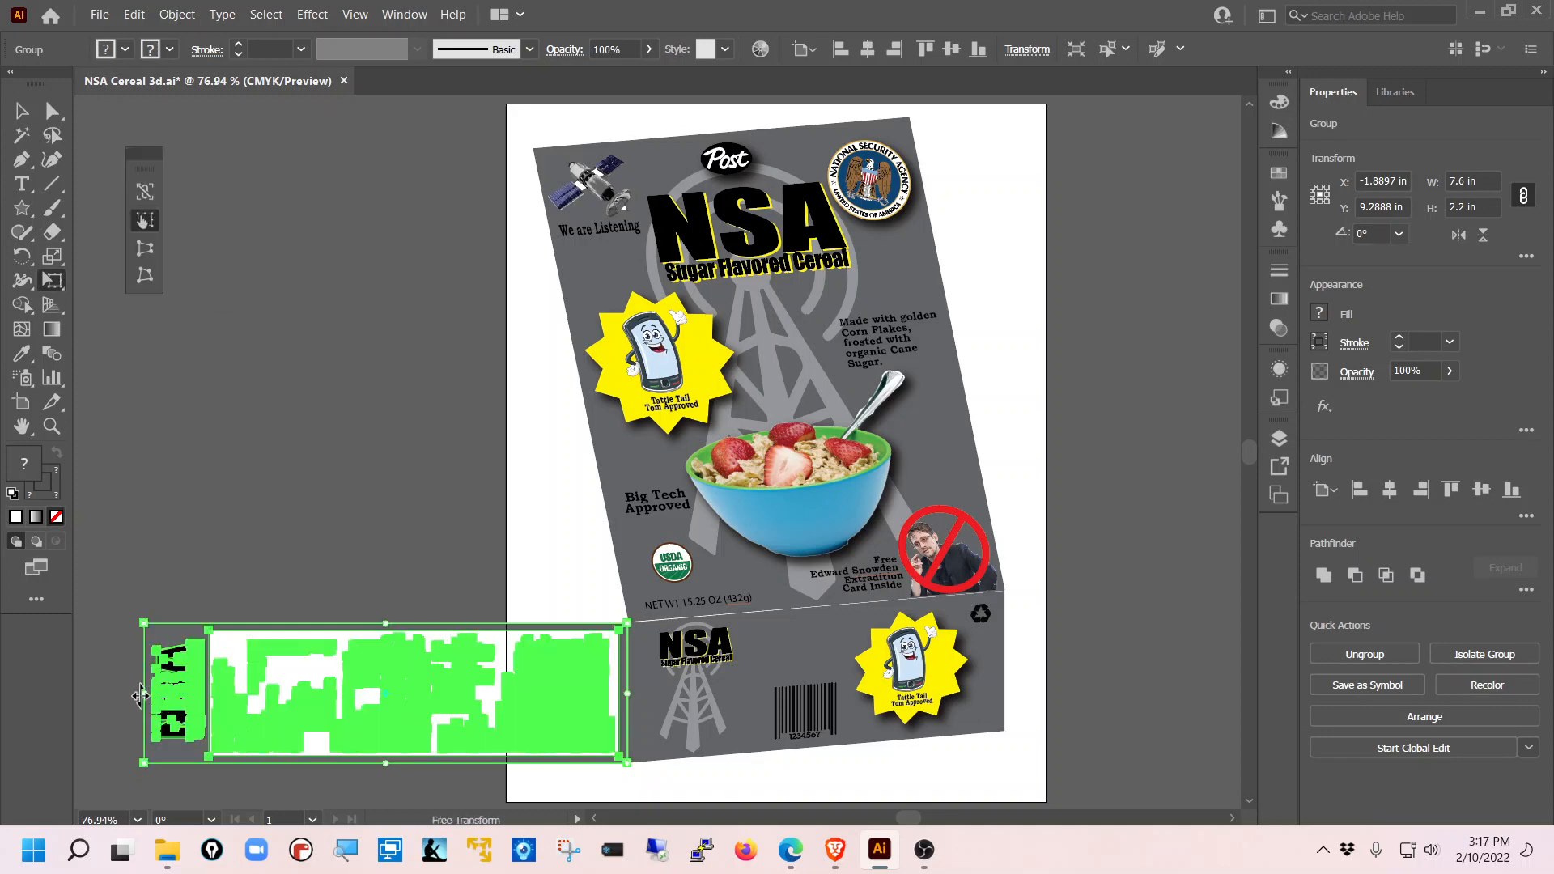
{"action": "left_click_drag", "start_coordinate": [145, 692], "coordinate": [532, 216]}
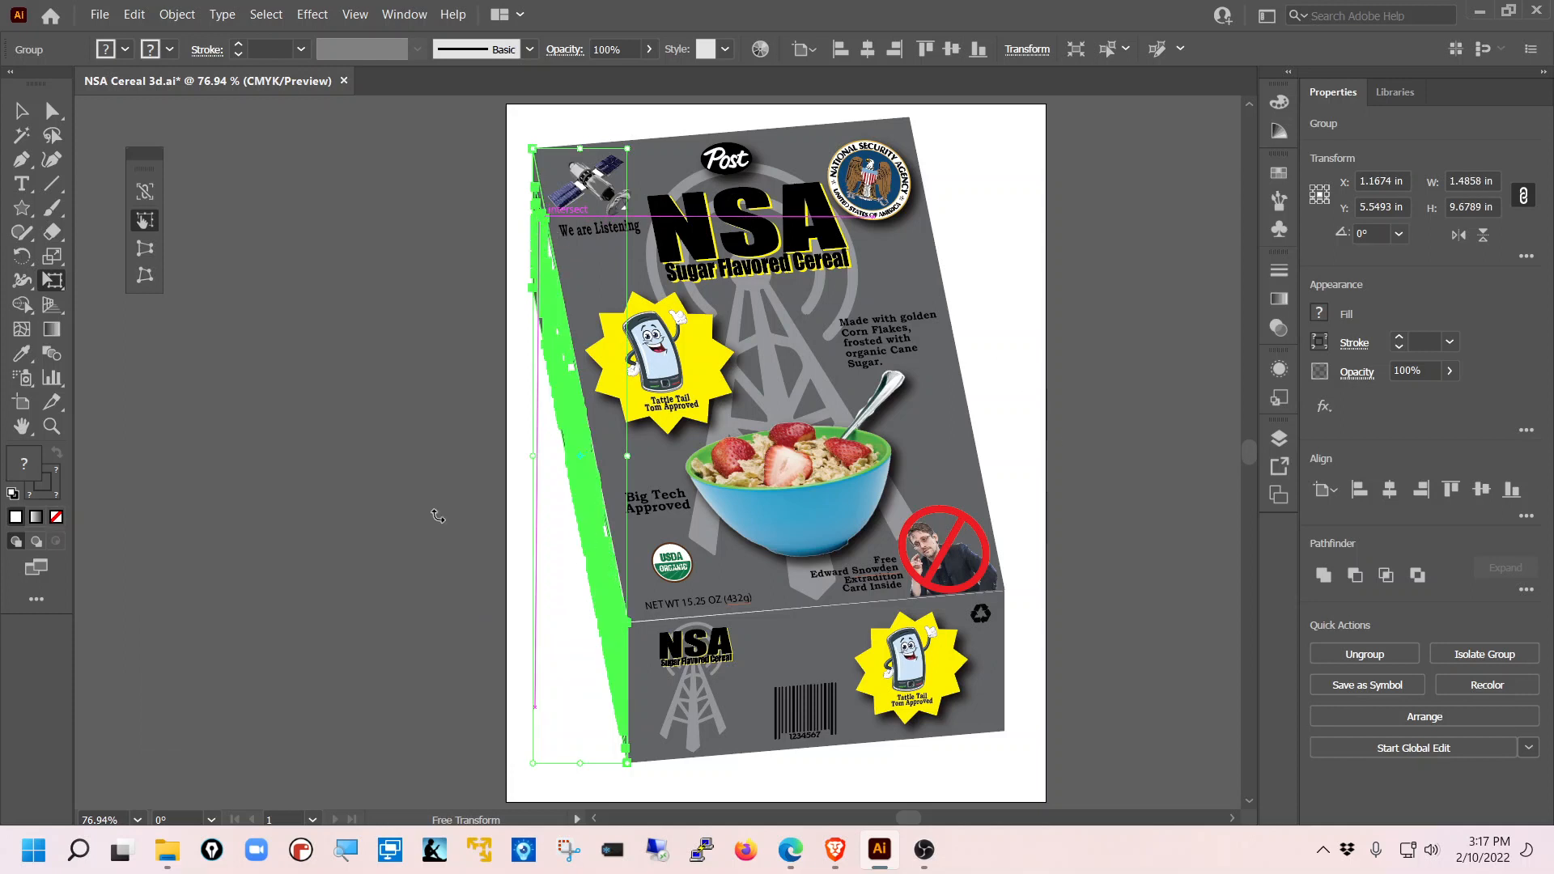
{"action": "left_click", "coordinate": [21, 111]}
{"action": "left_click", "coordinate": [288, 365]}
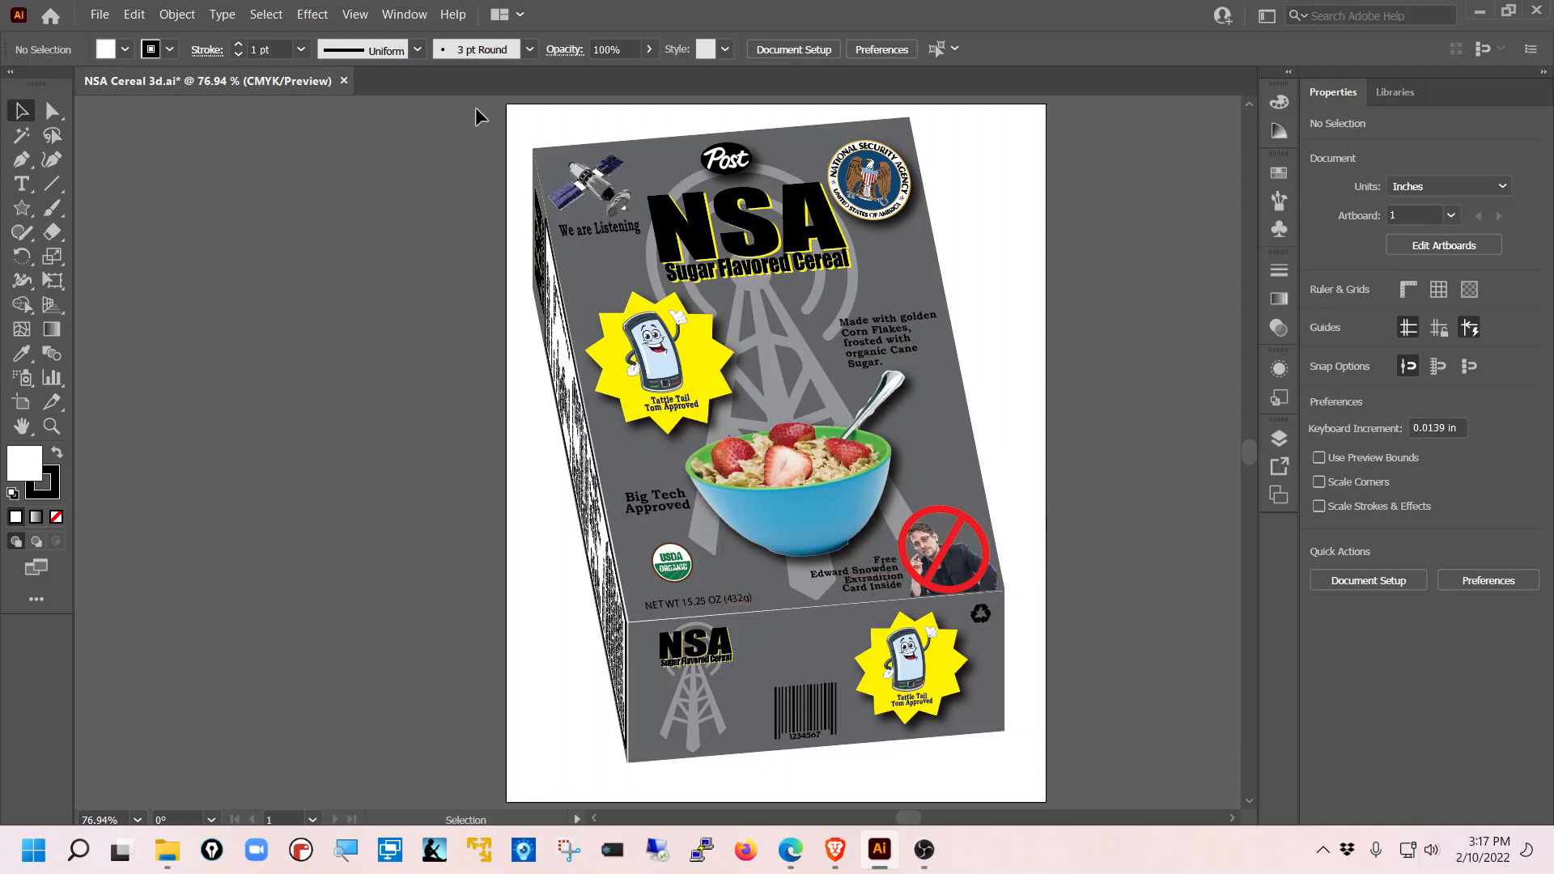
- Scale the whole cereal box proportionally to about 6.31 by 8.64 in and reposition it in the upper part of the artboard
{"action": "left_click_drag", "start_coordinate": [474, 128], "coordinate": [1048, 750]}
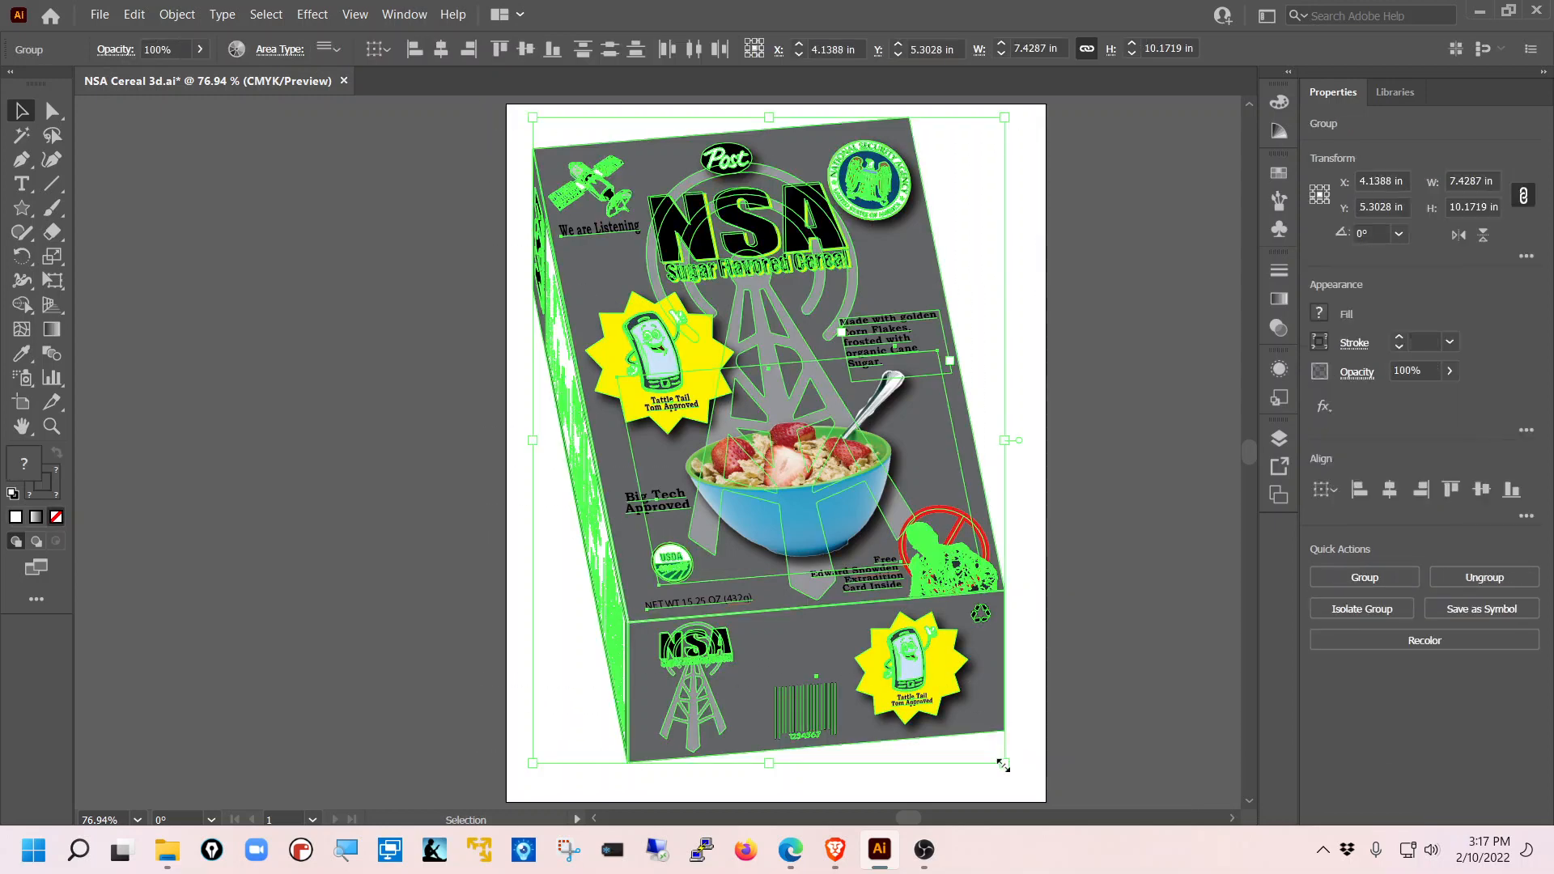
{"action": "left_click_drag", "start_coordinate": [989, 748], "coordinate": [934, 666]}
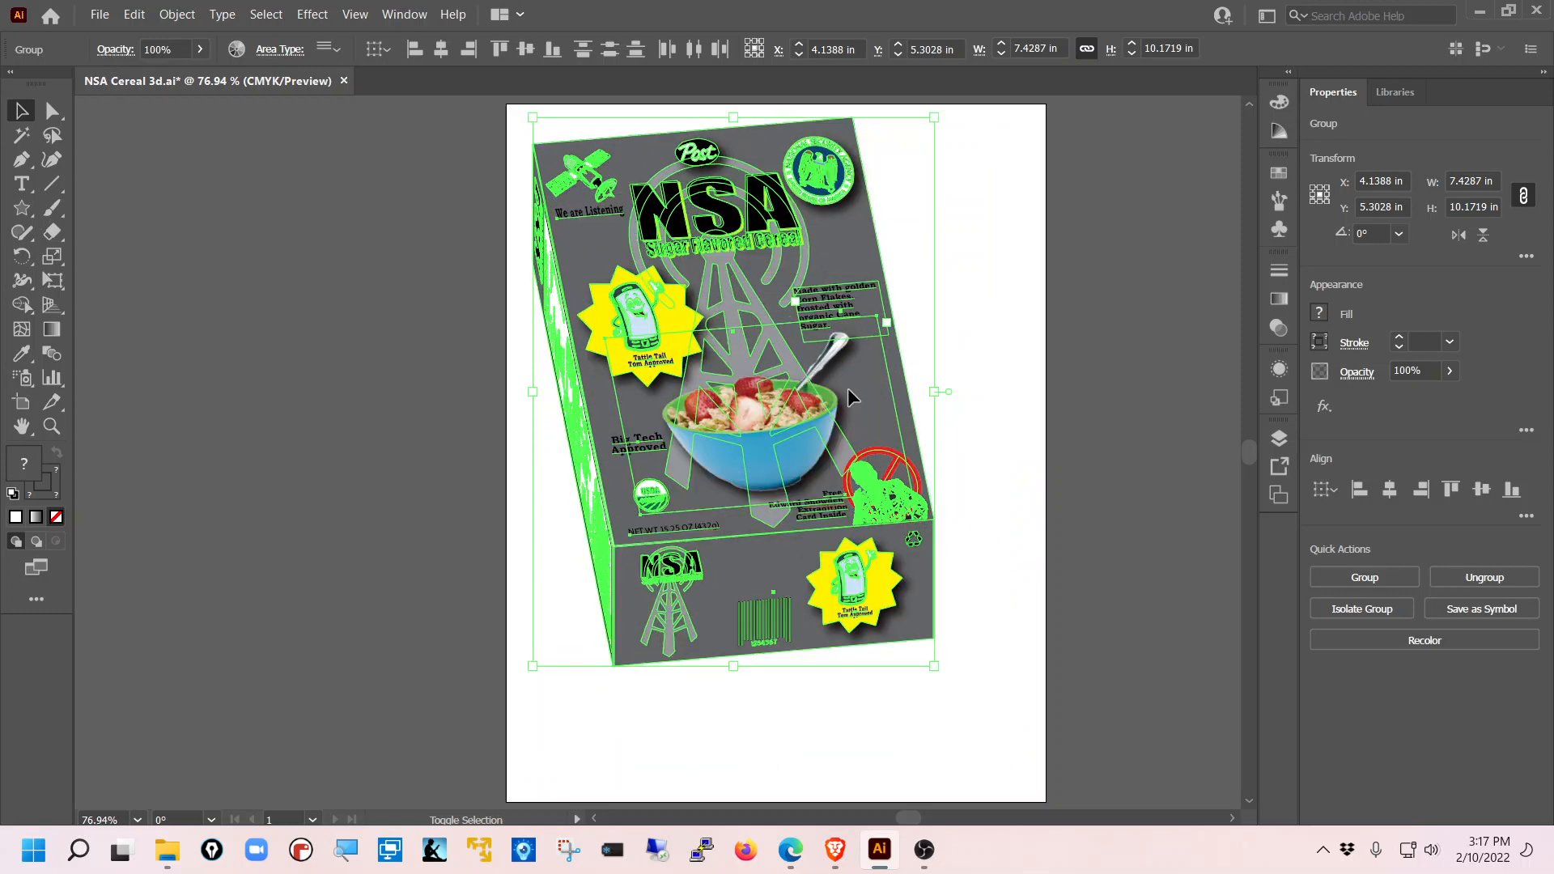
{"action": "left_click_drag", "start_coordinate": [755, 291], "coordinate": [808, 320]}
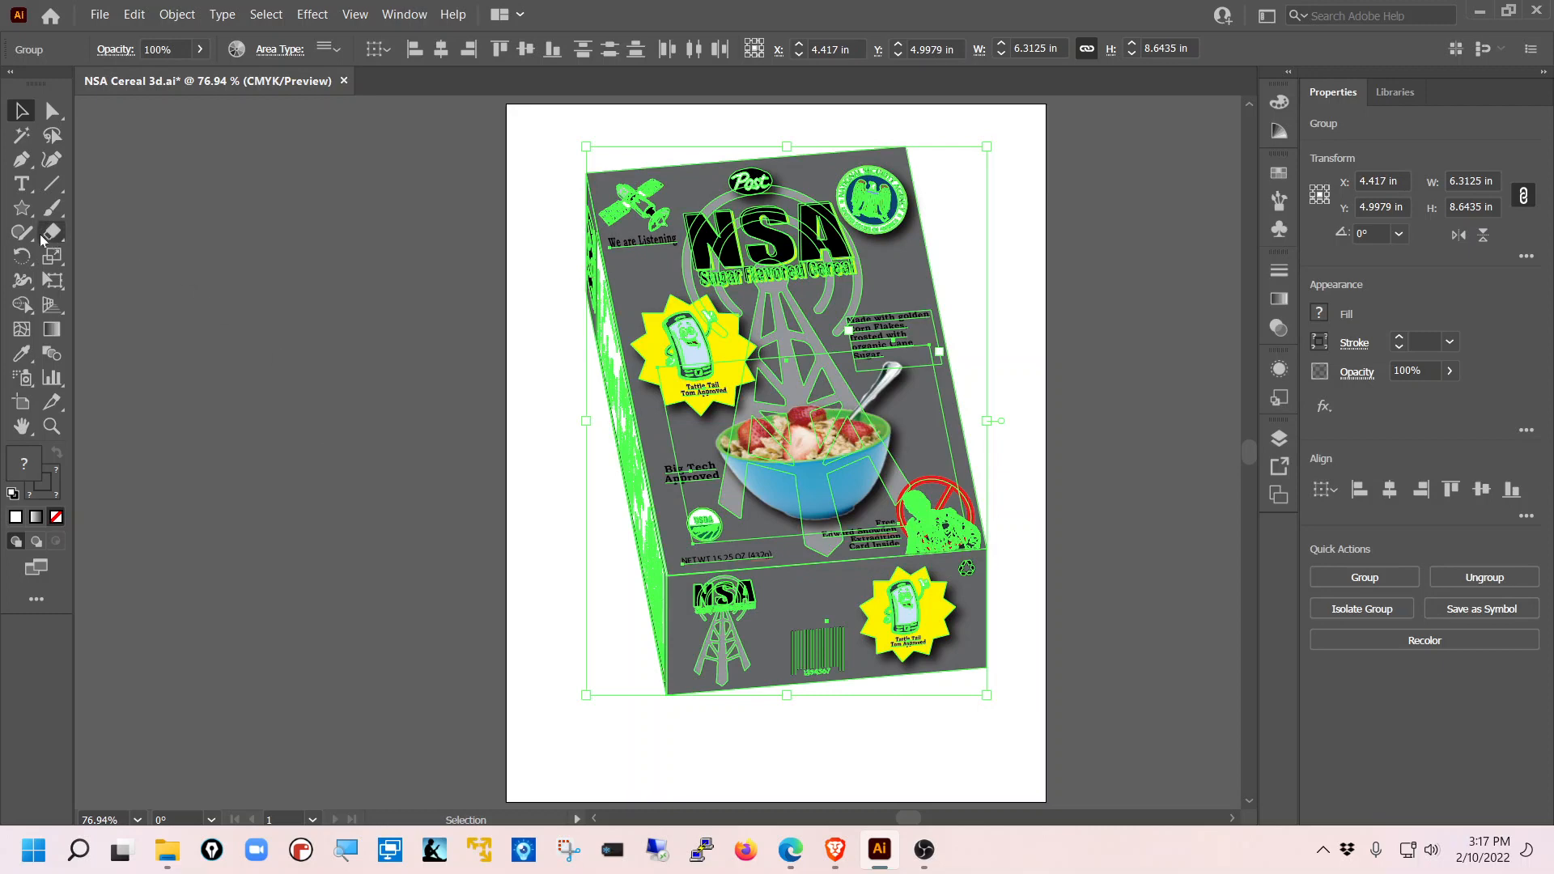
- Add a line of point text with the designer's first name below the cereal box
{"action": "left_click", "coordinate": [22, 184]}
{"action": "left_click", "coordinate": [690, 749]}
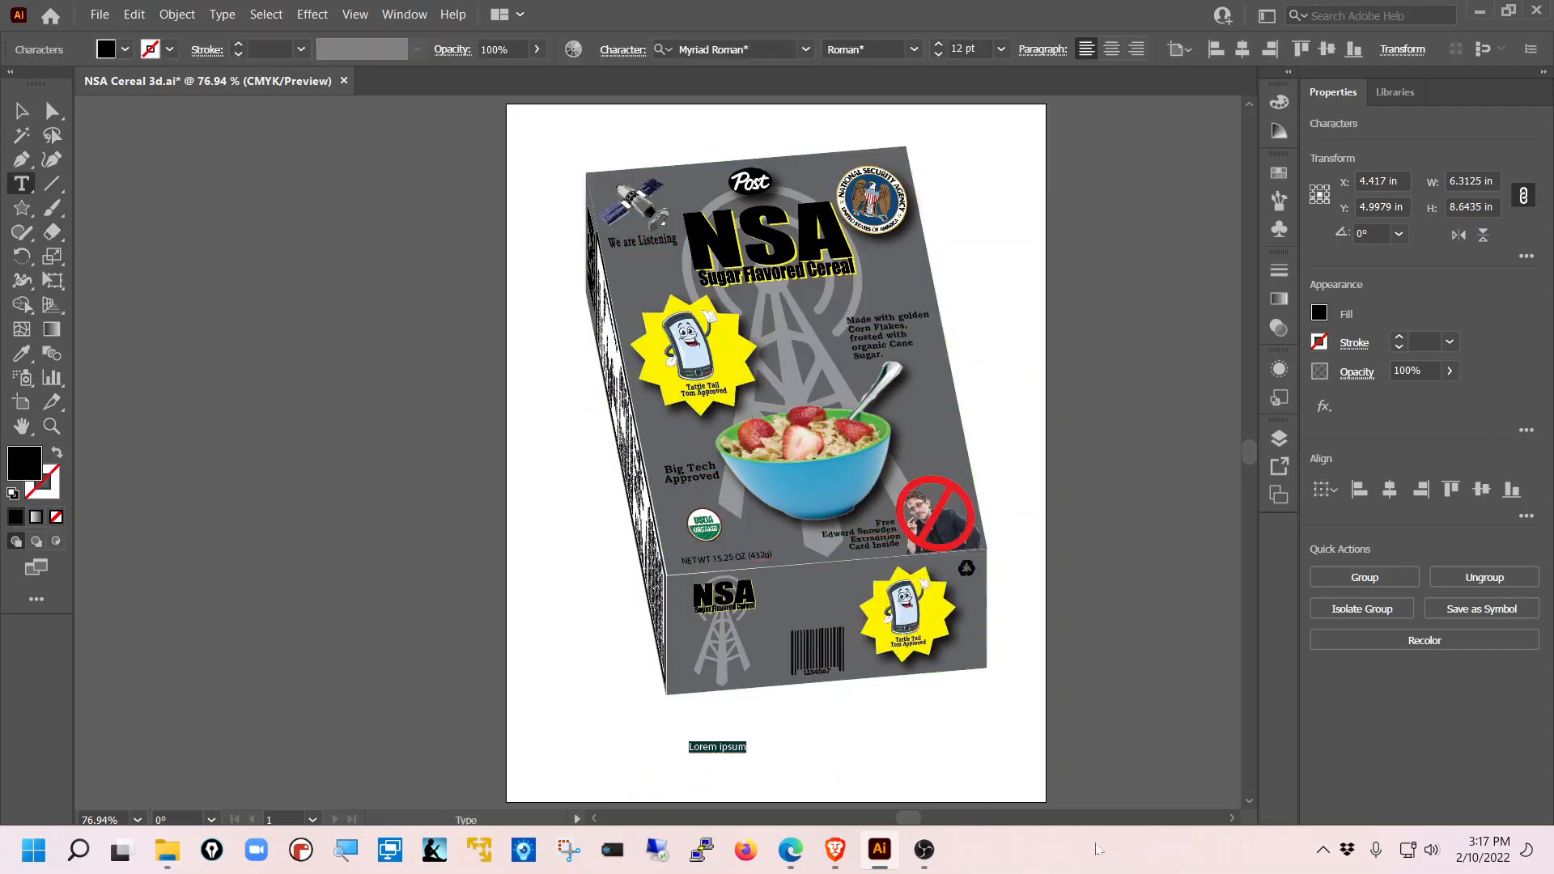
{"action": "type", "text": "Steve"}
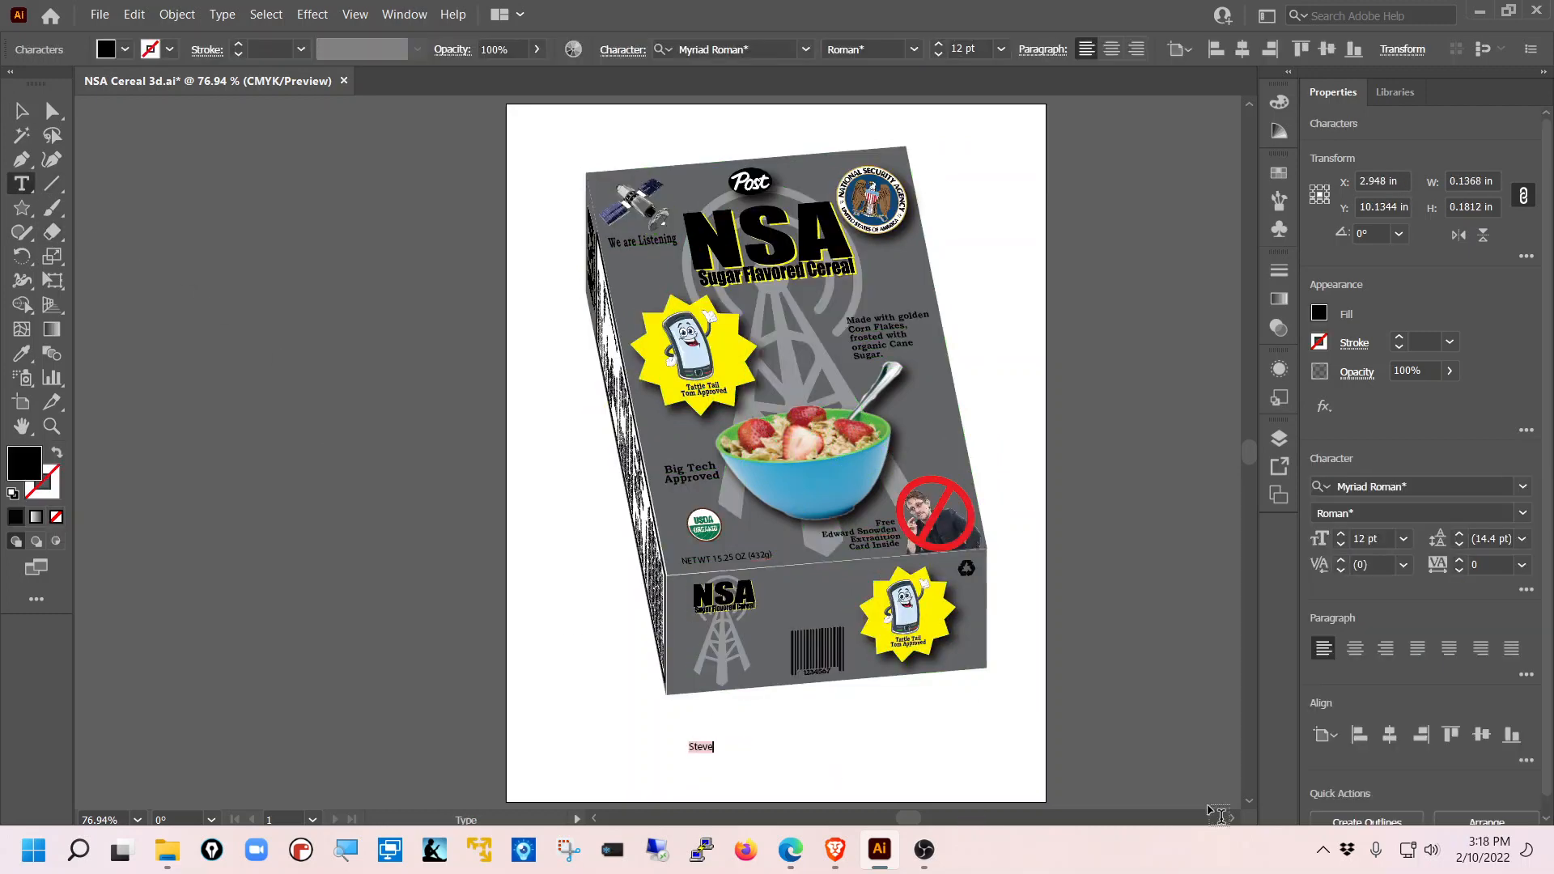
- Set the name text in Myriad Pro Regular and stretch it into a large caption below the cereal box
{"action": "key", "text": "ctrl+a"}
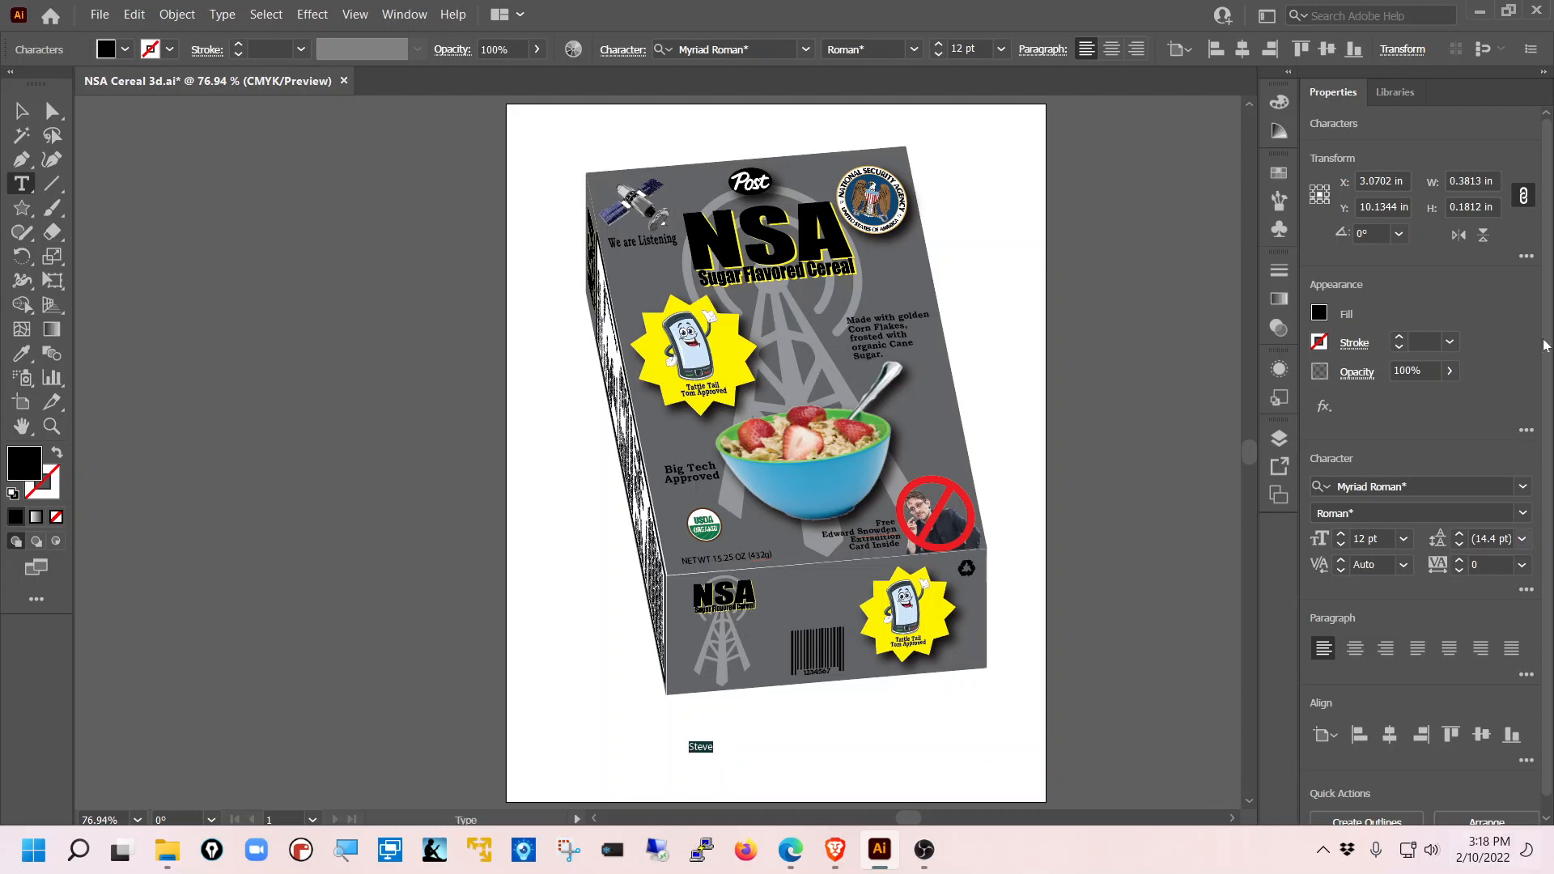
{"action": "left_click", "coordinate": [1523, 489]}
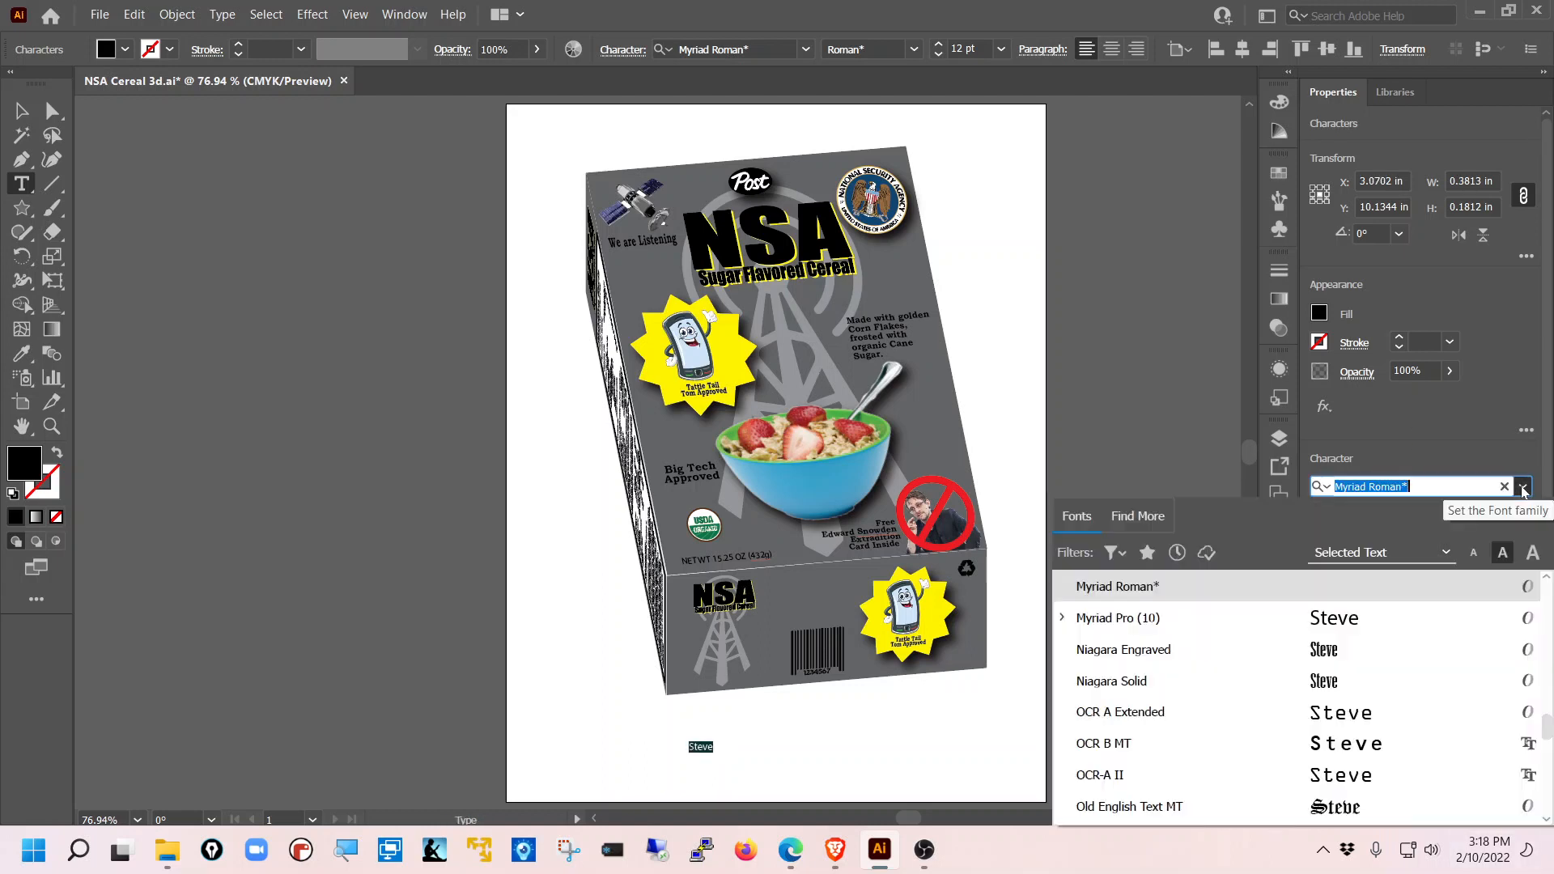
{"action": "left_click", "coordinate": [1322, 620]}
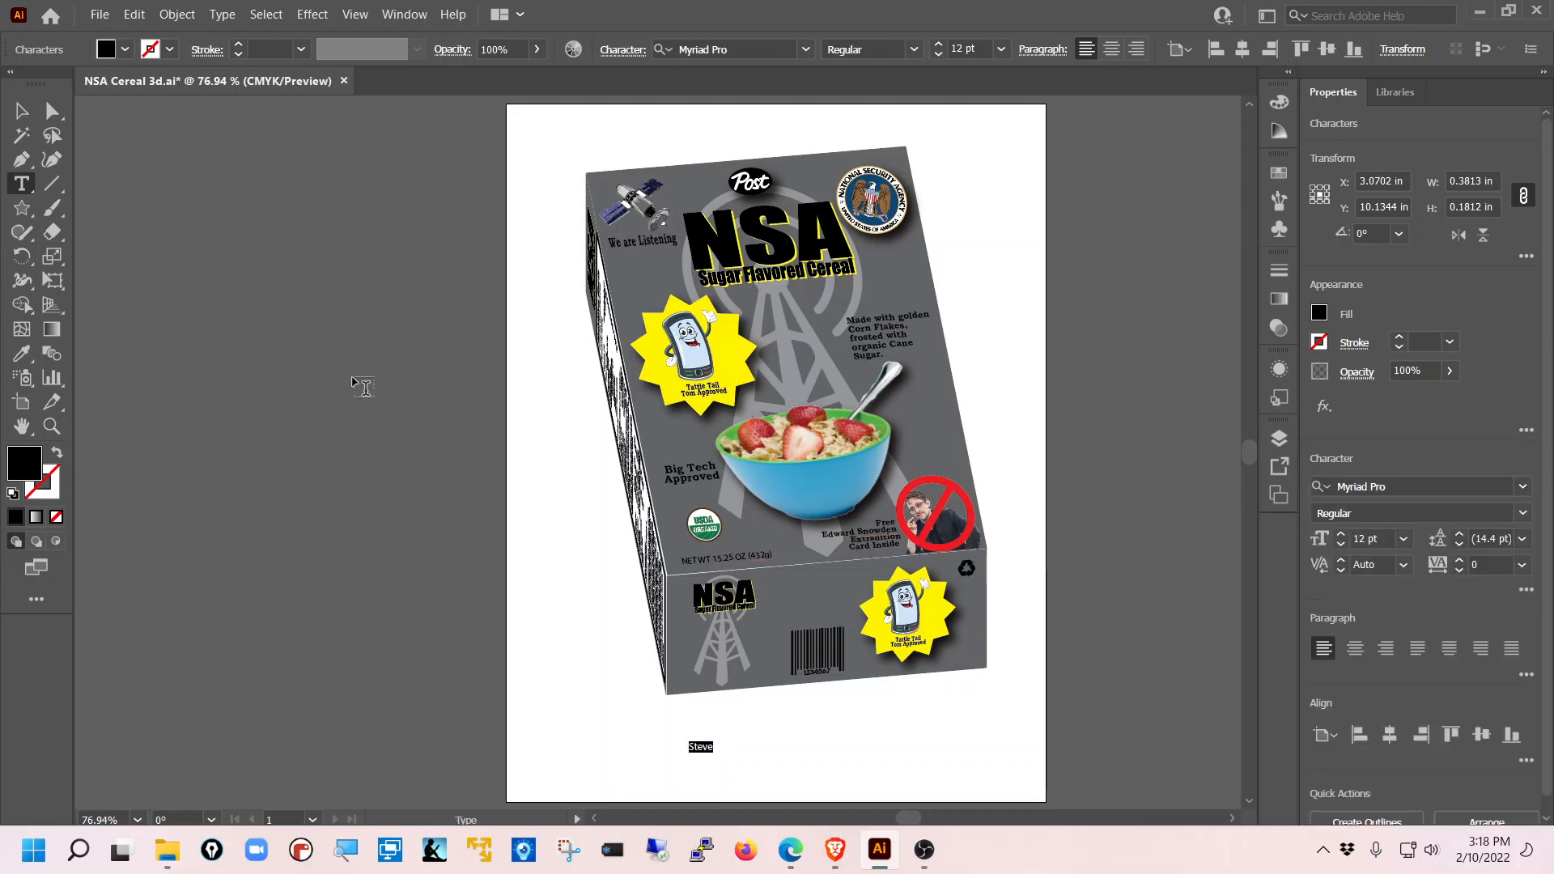
{"action": "key", "text": "Escape"}
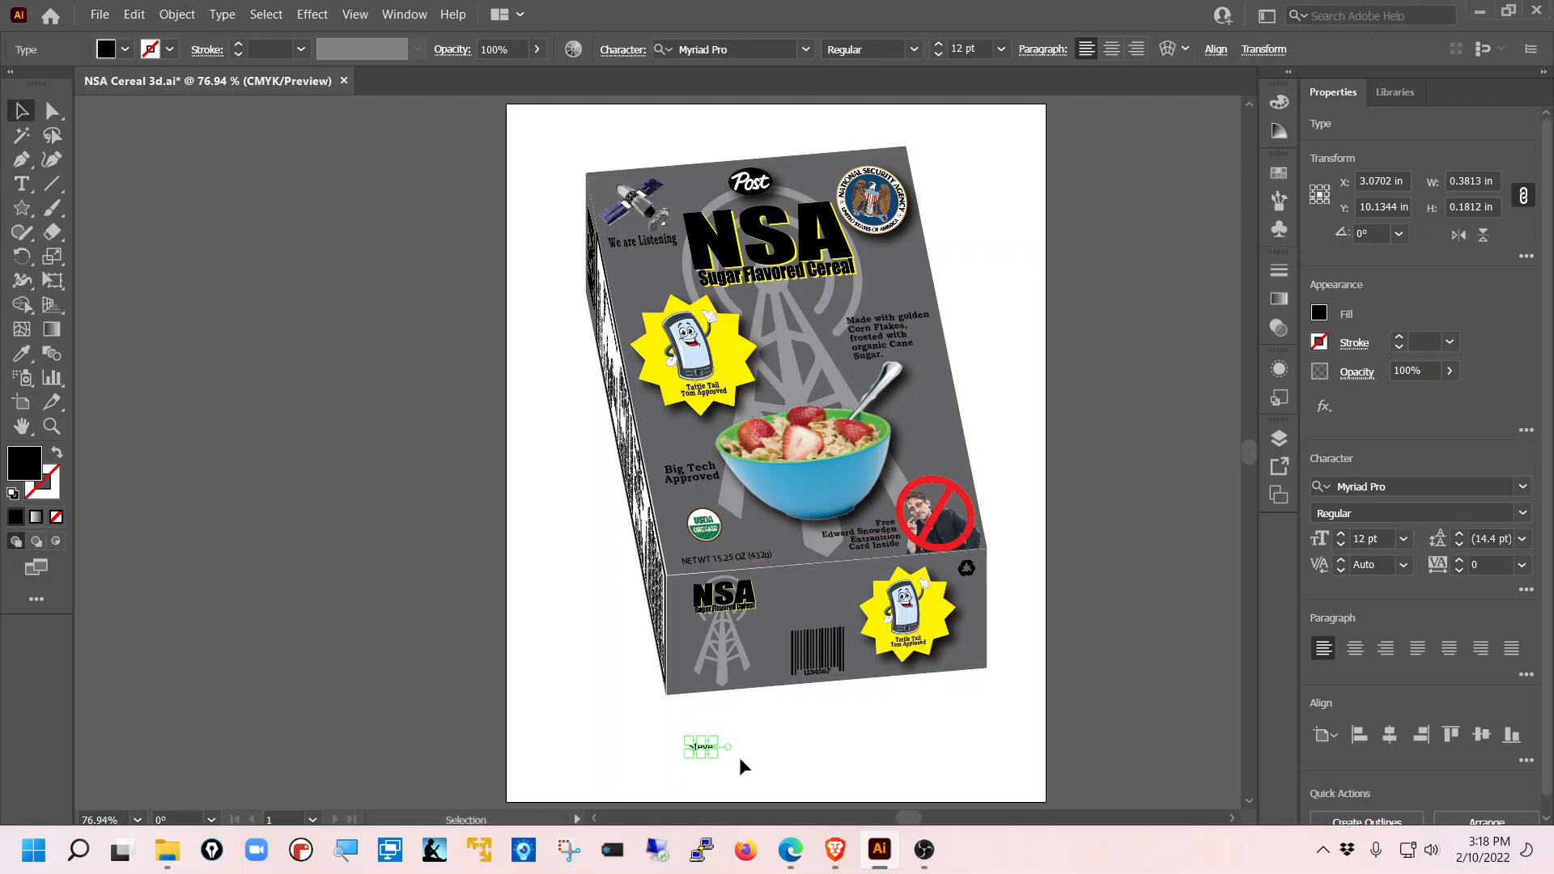
{"action": "left_click_drag", "start_coordinate": [719, 757], "coordinate": [884, 758]}
{"action": "left_click", "coordinate": [963, 759]}
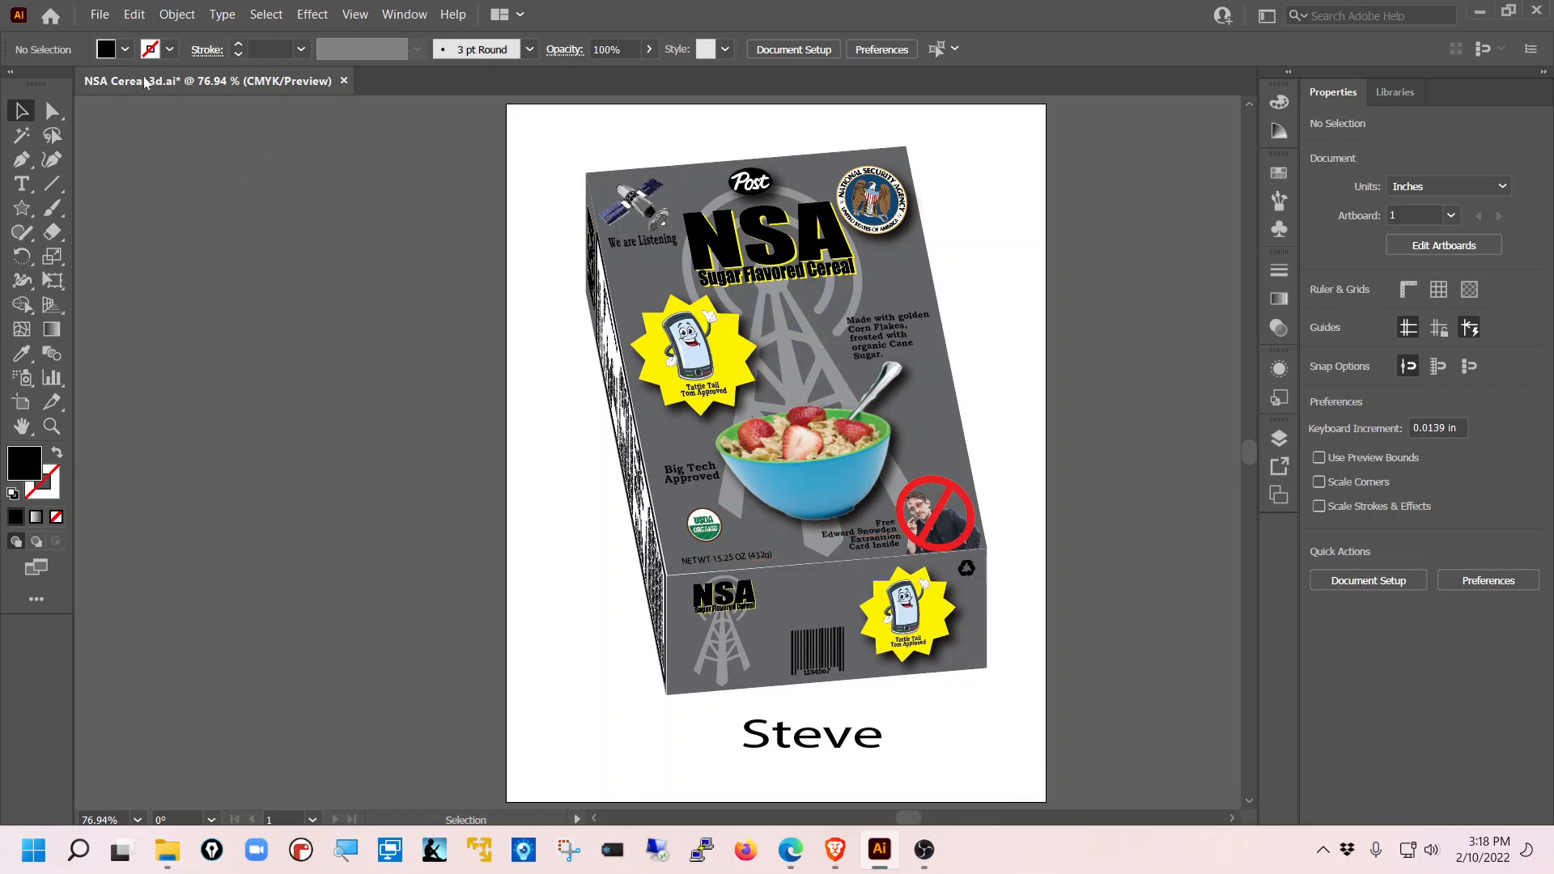
- Start saving the document under a new format on the computer, choosing Adobe PDF (*.PDF) as the file type
{"action": "left_click", "coordinate": [107, 16]}
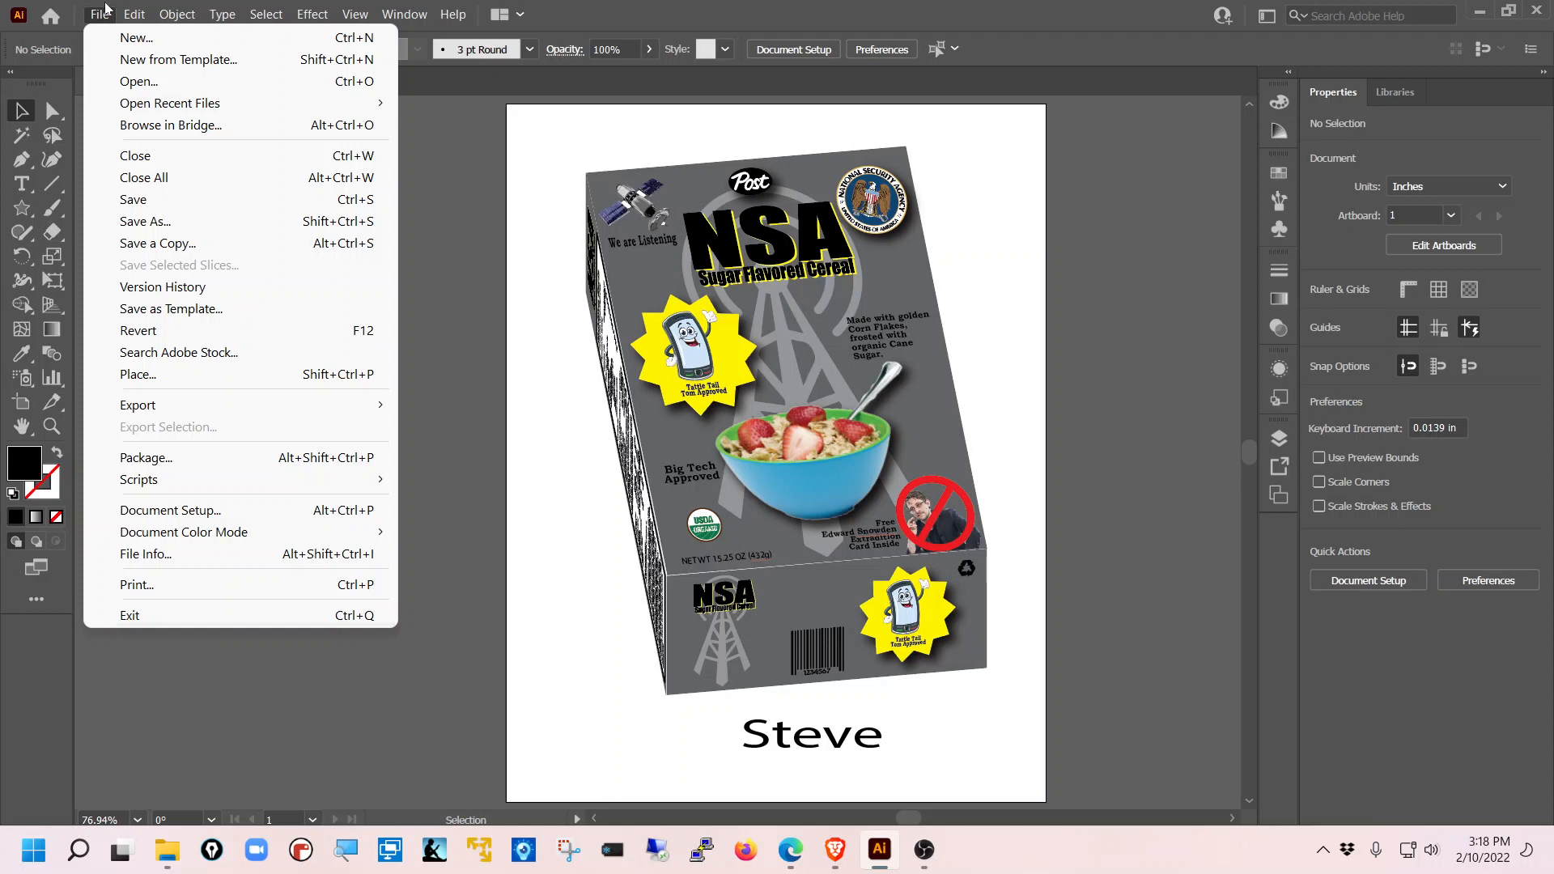
{"action": "left_click", "coordinate": [139, 229]}
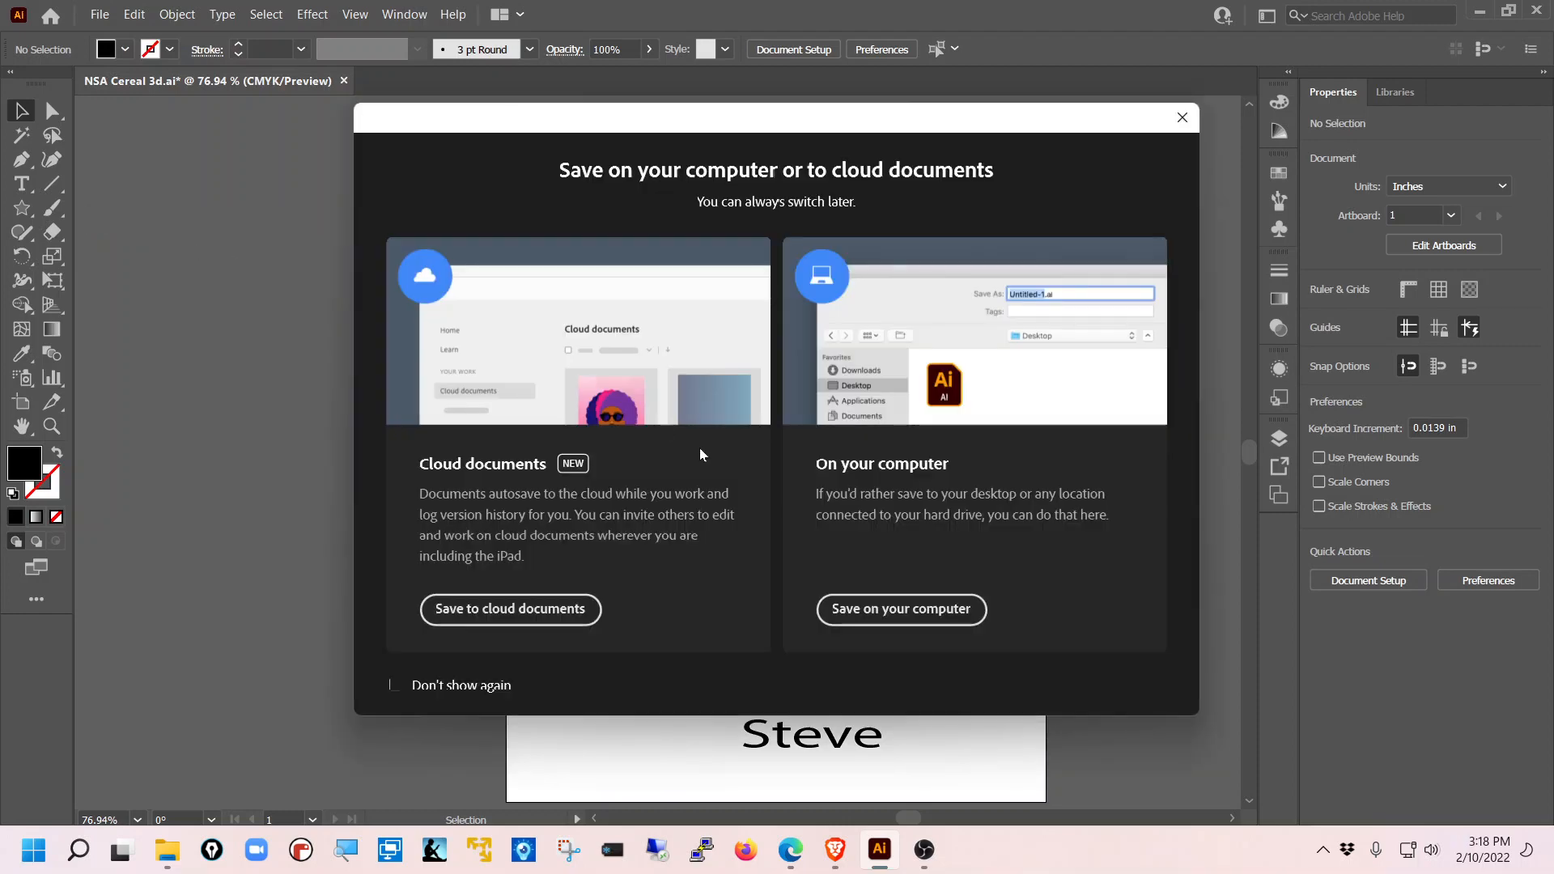
{"action": "left_click", "coordinate": [910, 613]}
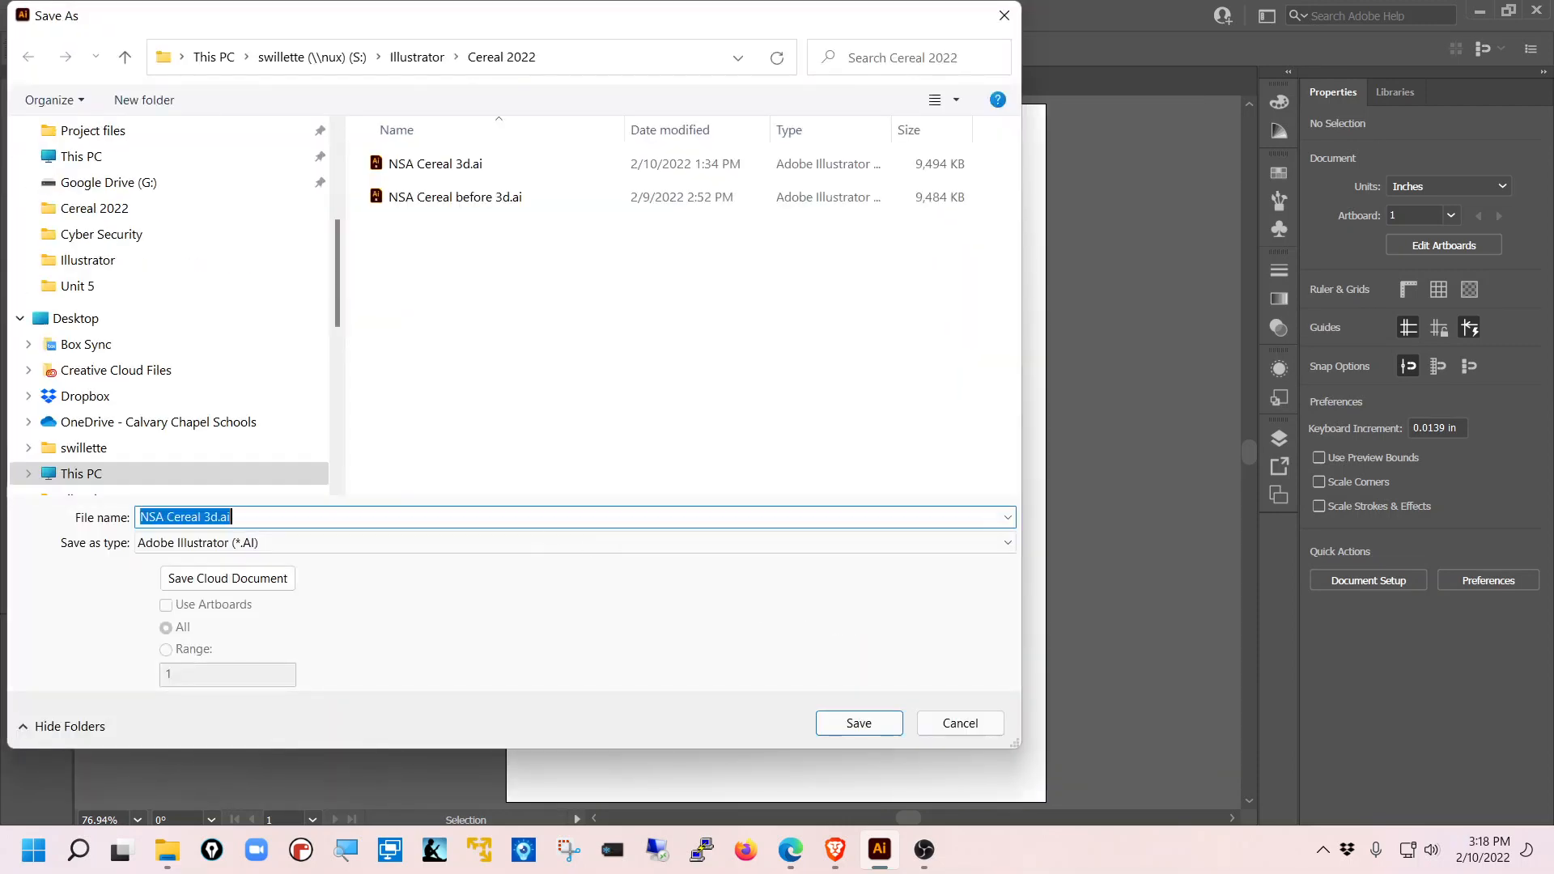
{"action": "left_click", "coordinate": [212, 542]}
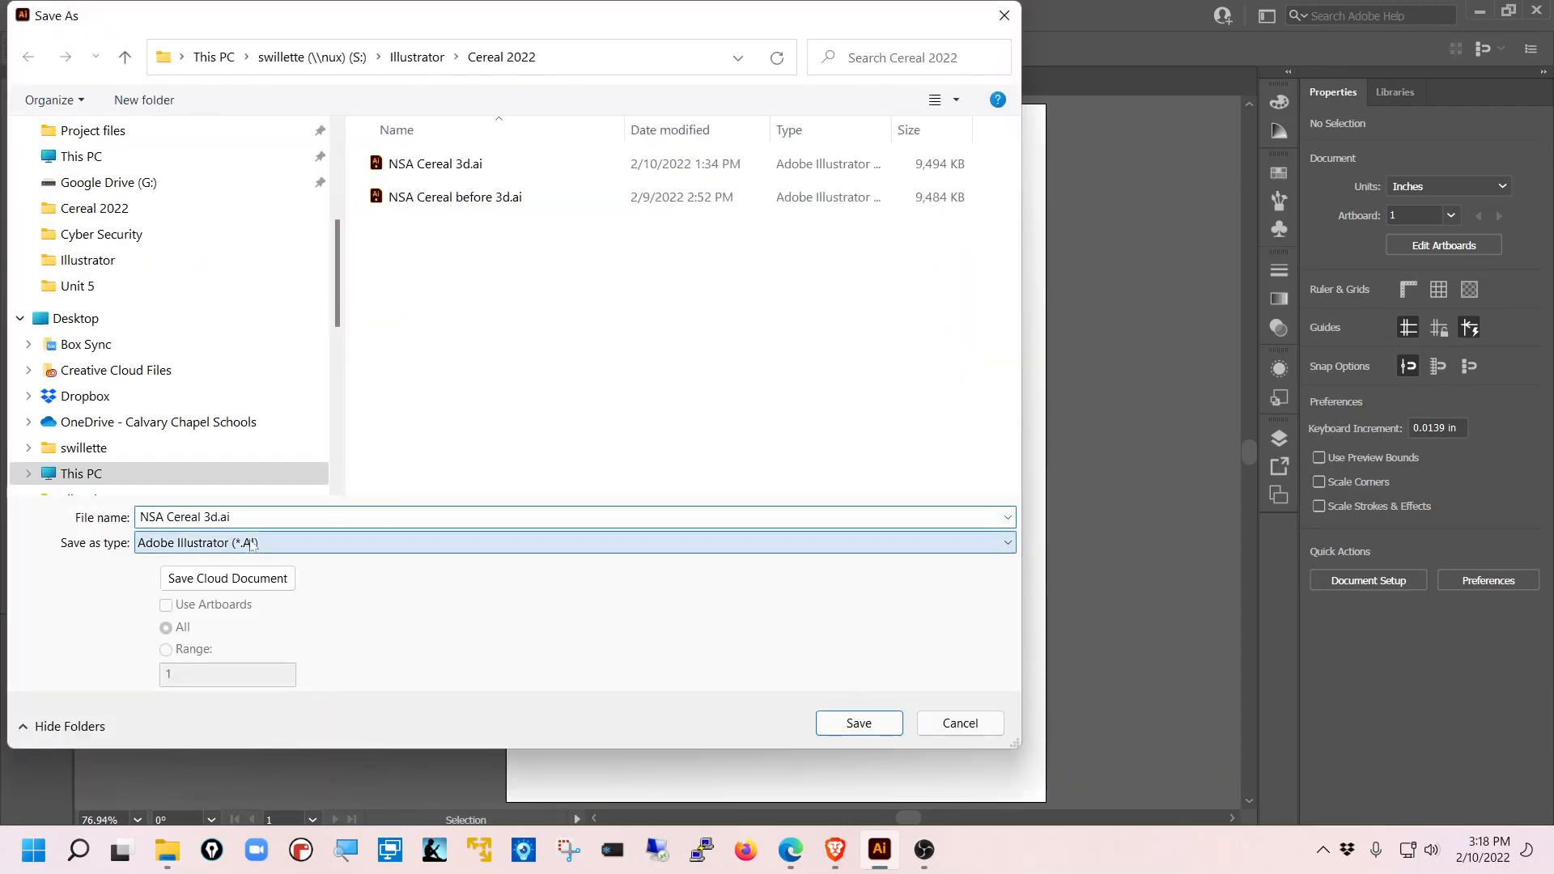
{"action": "left_click", "coordinate": [212, 580]}
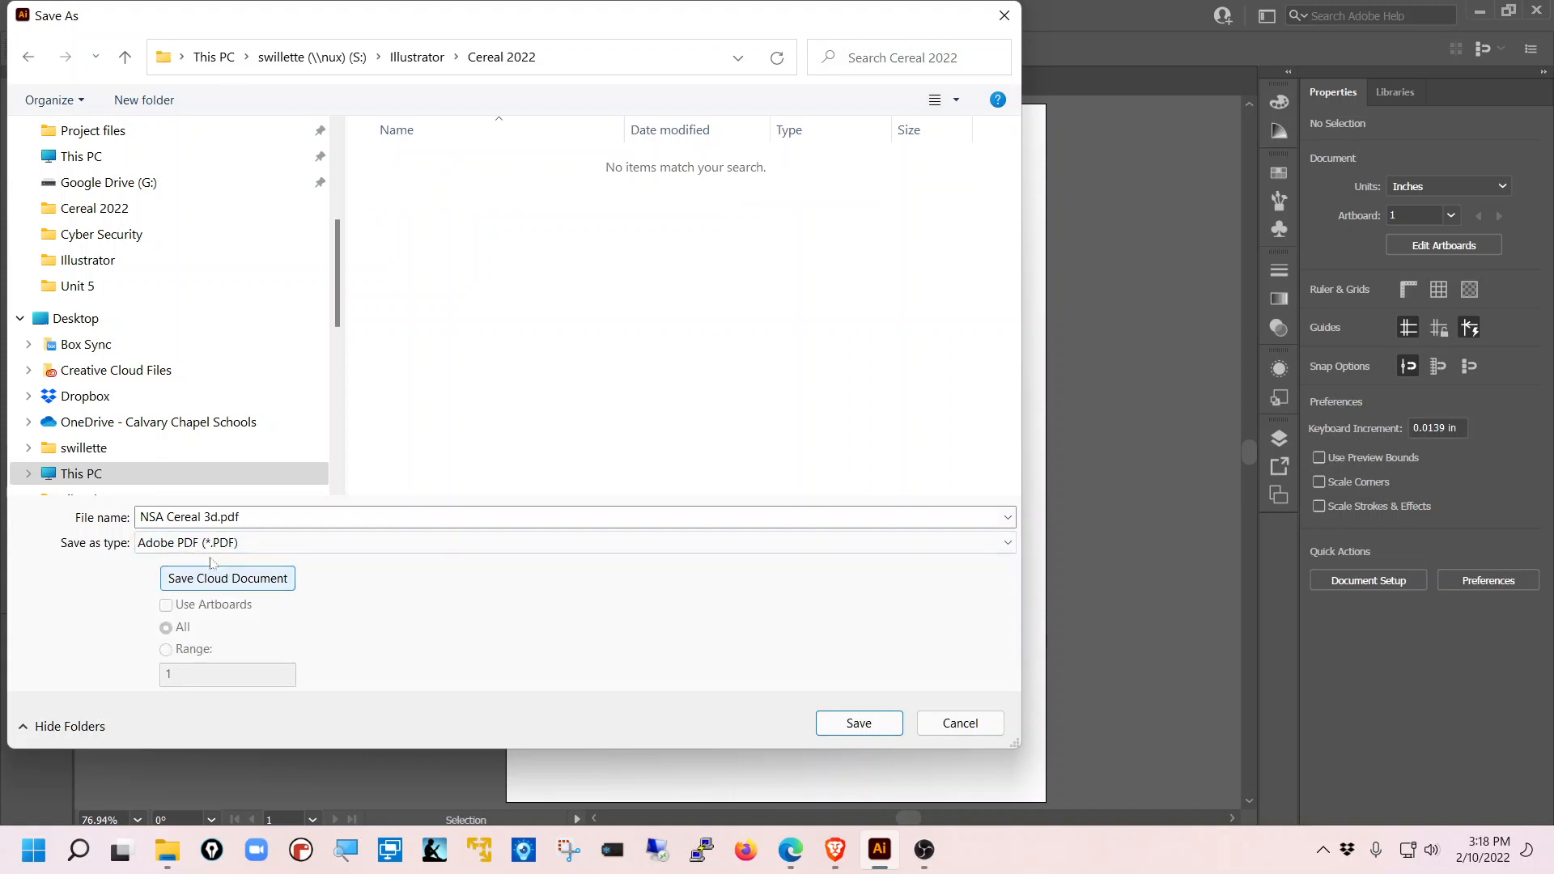
- Save NSA Cereal 3d.pdf to the Desktop, replacing the existing file and using the [Illustrator Default] PDF preset
{"action": "scroll", "coordinate": [340, 252], "scroll_direction": "up", "scroll_amount": 4}
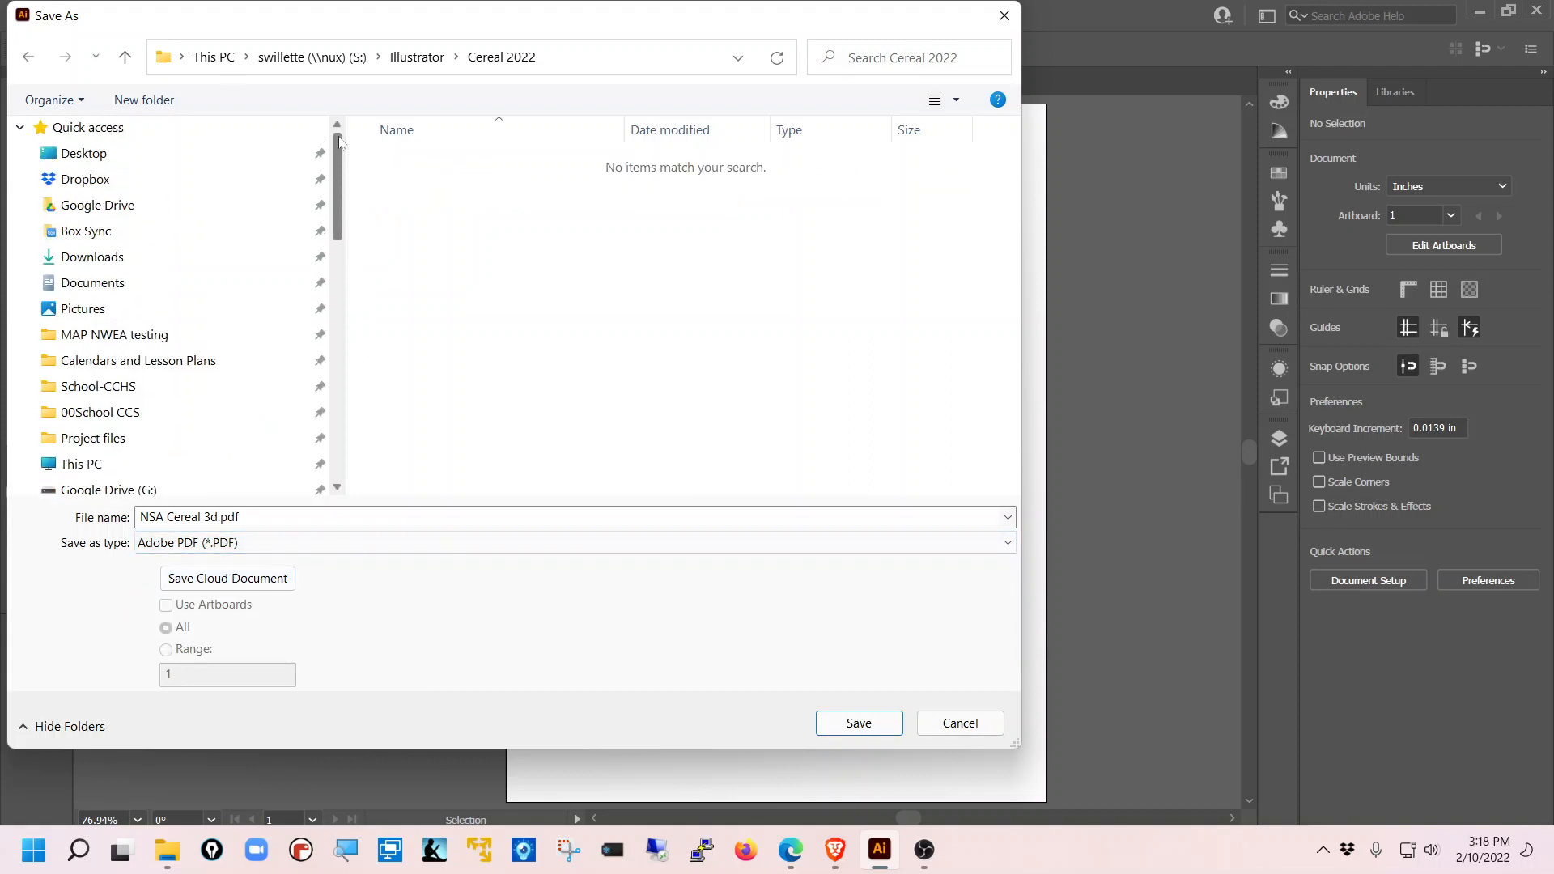
{"action": "left_click", "coordinate": [81, 153]}
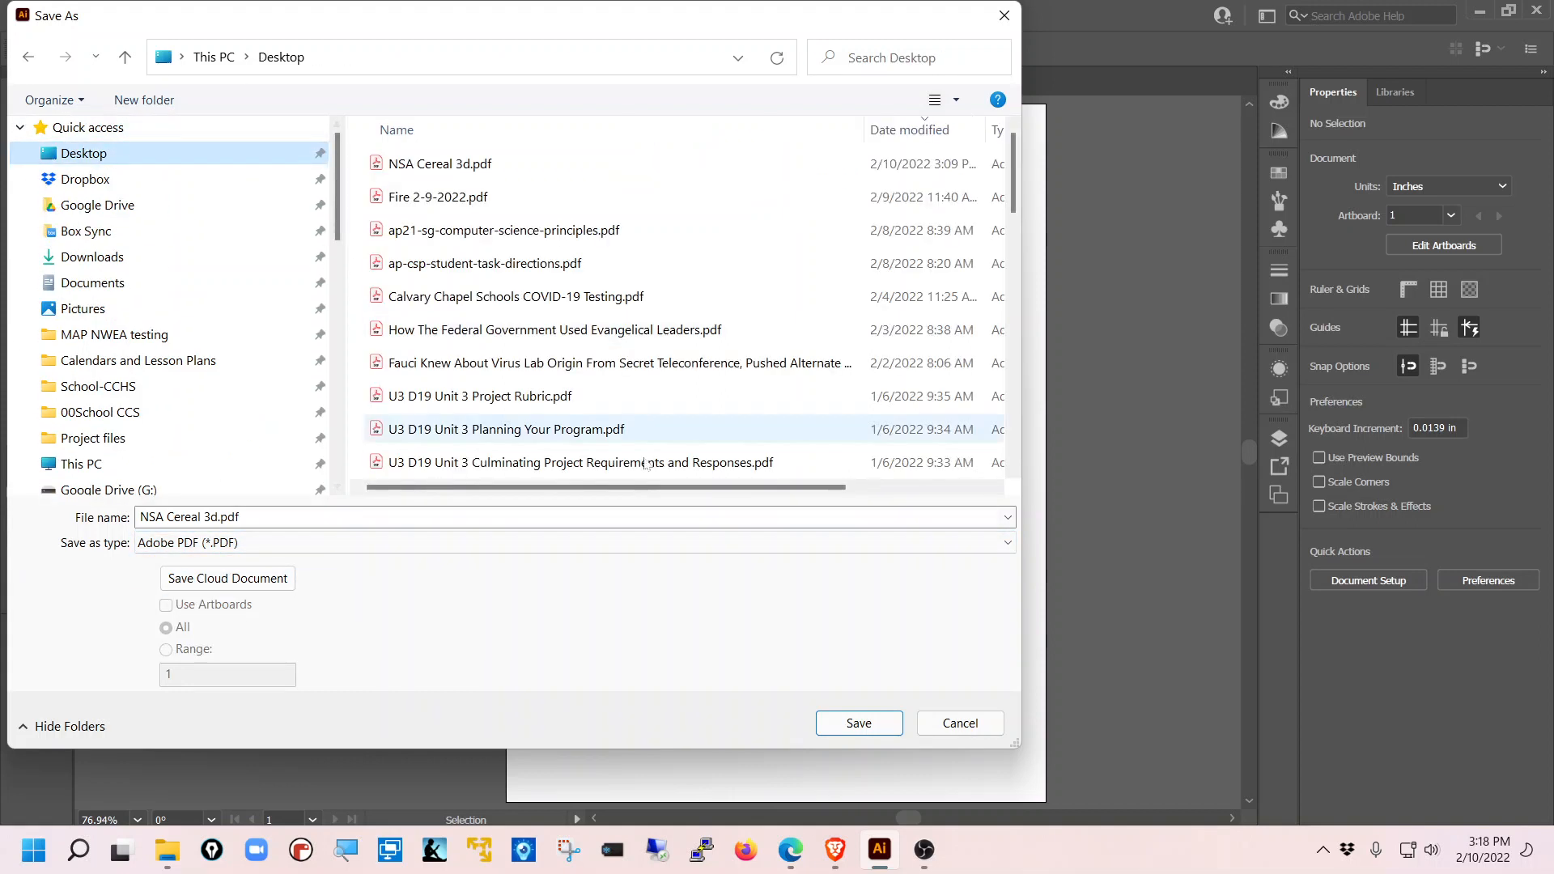
{"action": "left_click", "coordinate": [842, 733]}
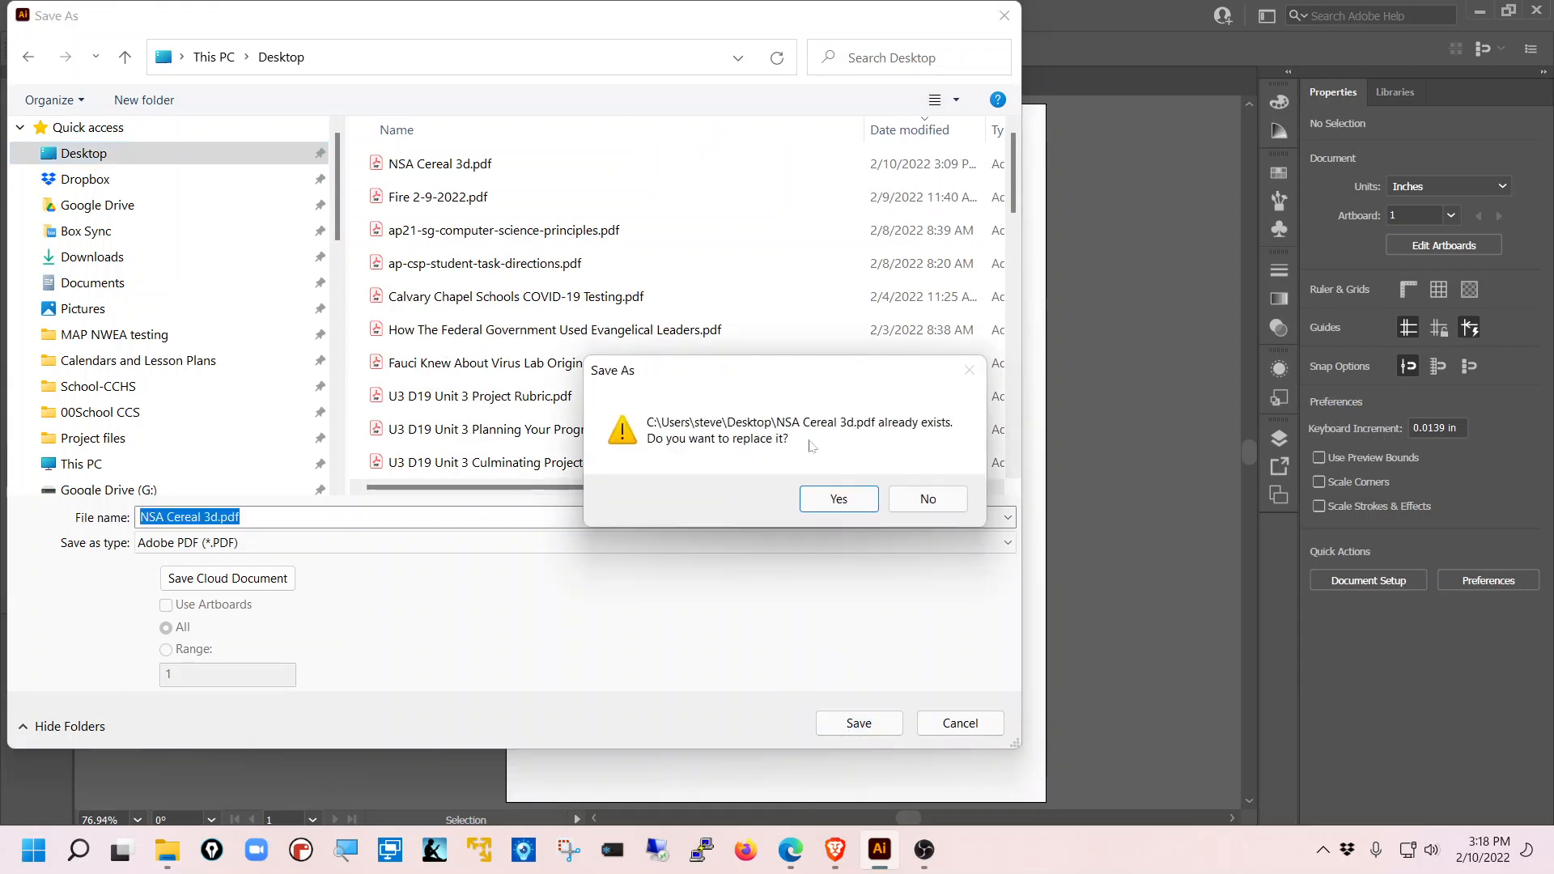
{"action": "left_click", "coordinate": [852, 502]}
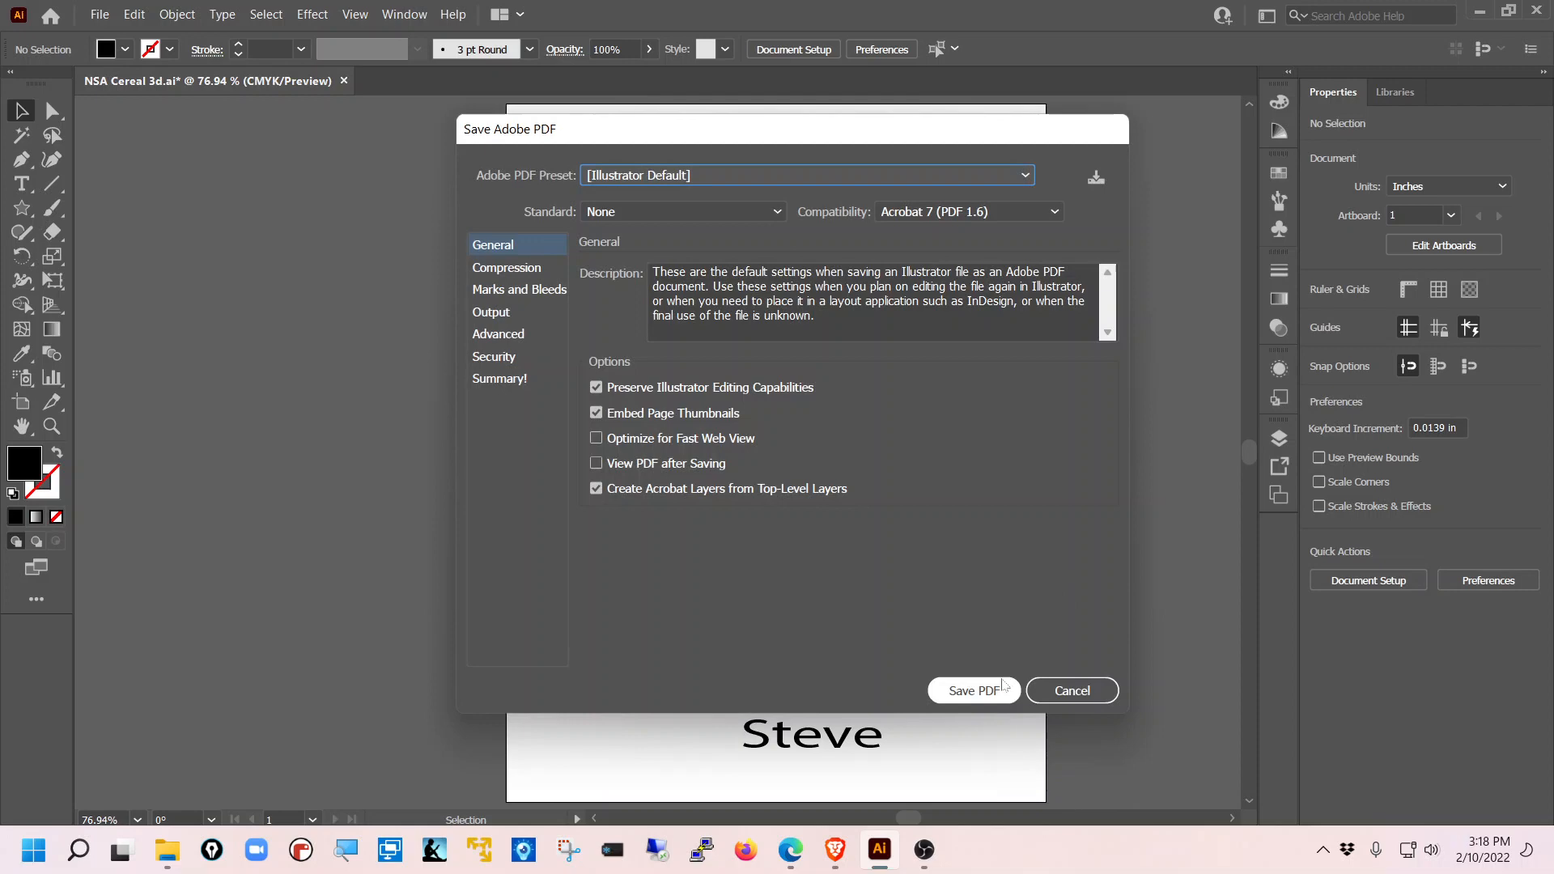
{"action": "left_click", "coordinate": [983, 690]}
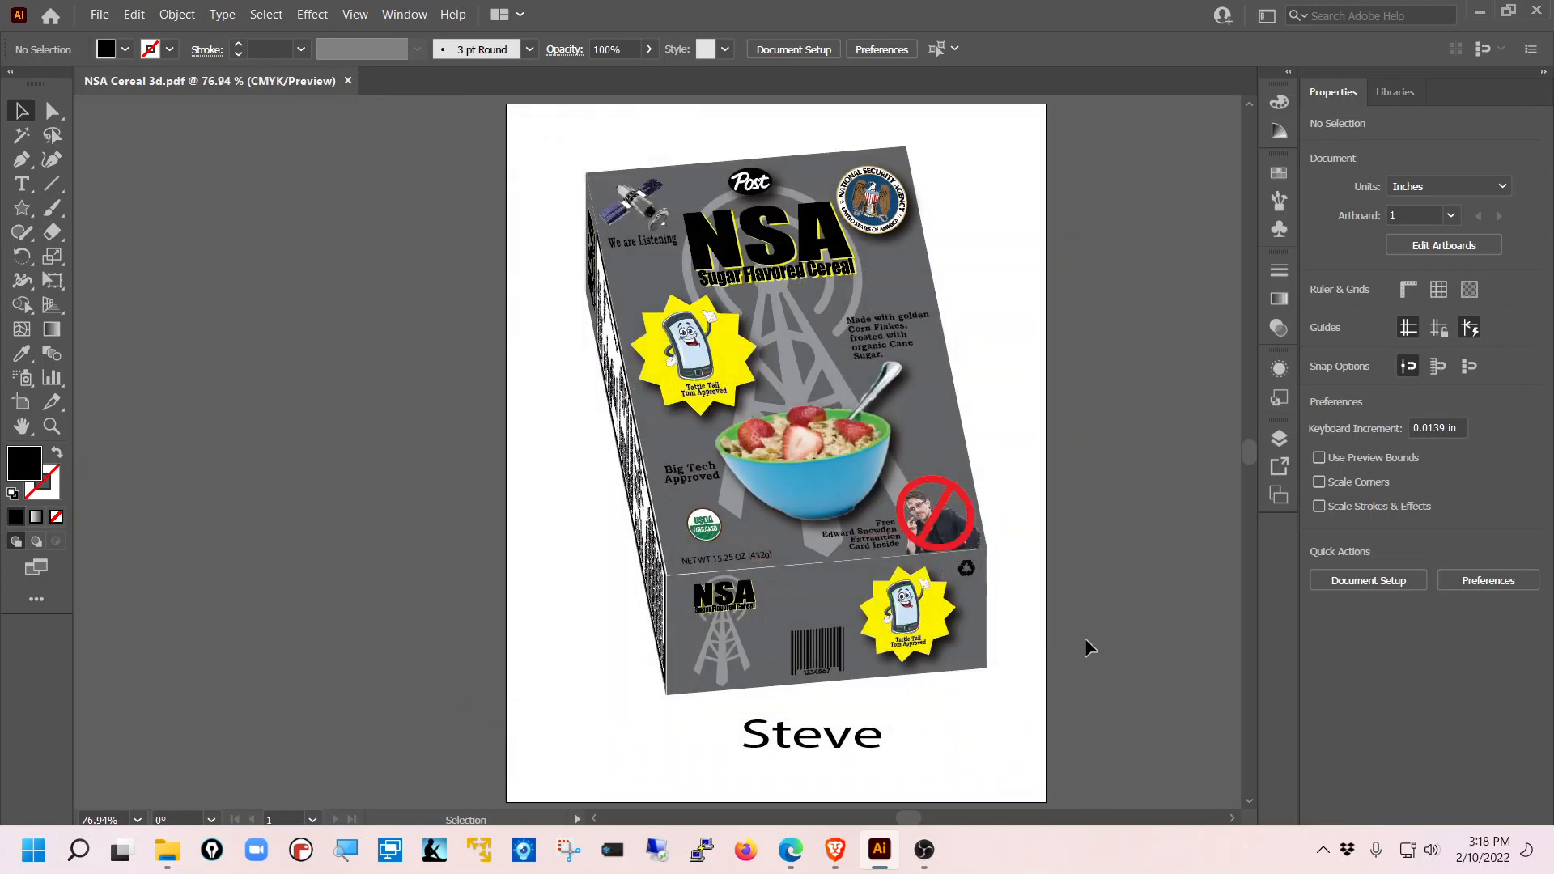
- Switch to Adobe Acrobat Pro DC by opening NSA Cereal 3d.pdf from the desktop, and set its zoom to 66.7%
{"action": "left_click", "coordinate": [1480, 11]}
{"action": "left_click", "coordinate": [1300, 52]}
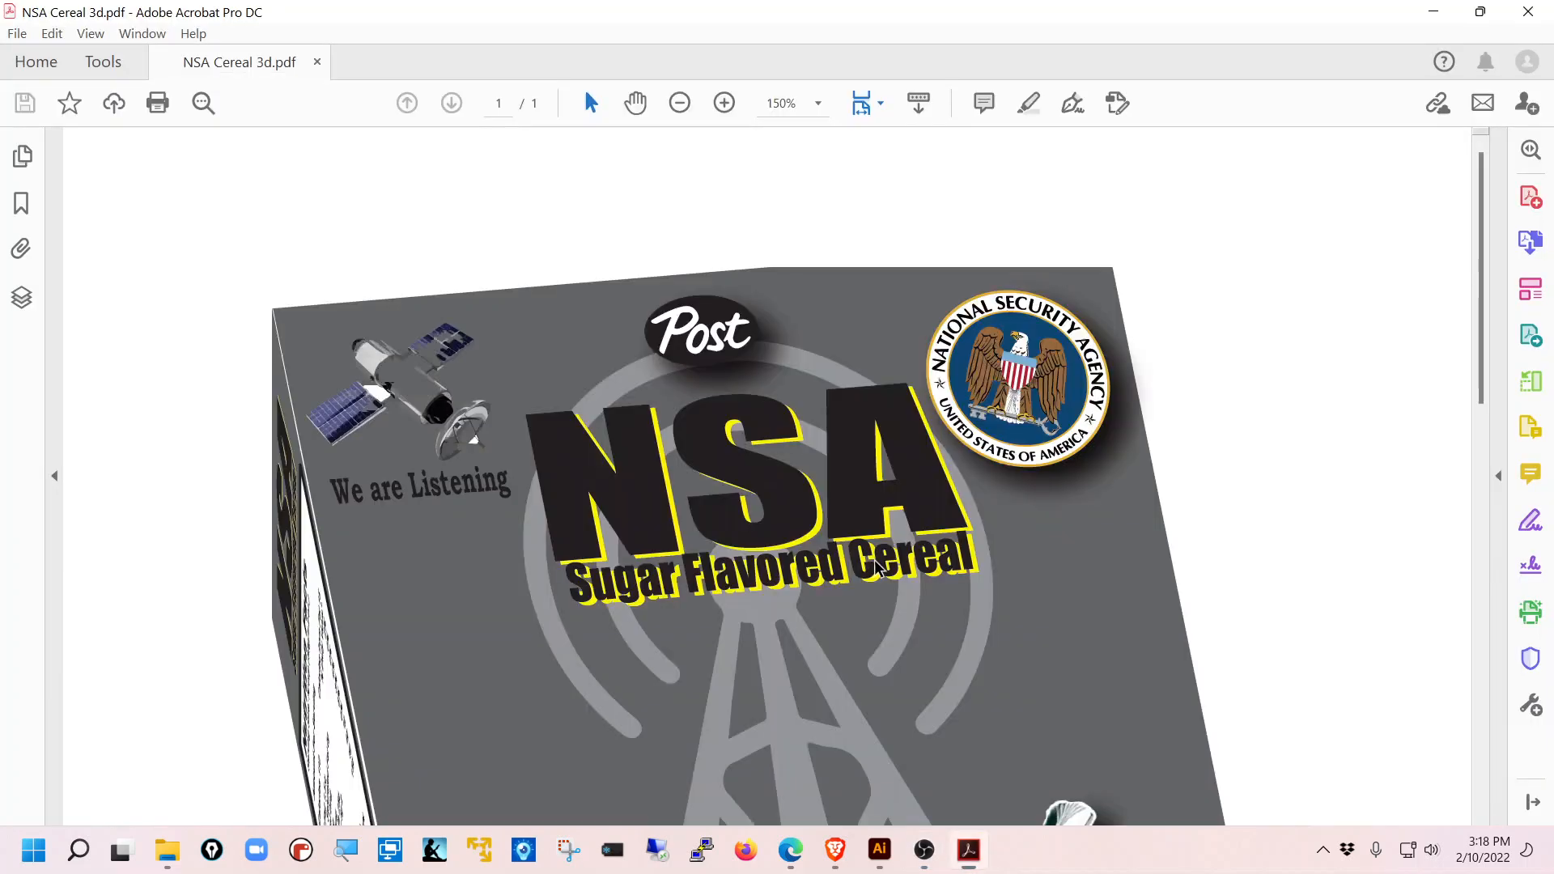
{"action": "left_click", "coordinate": [679, 103]}
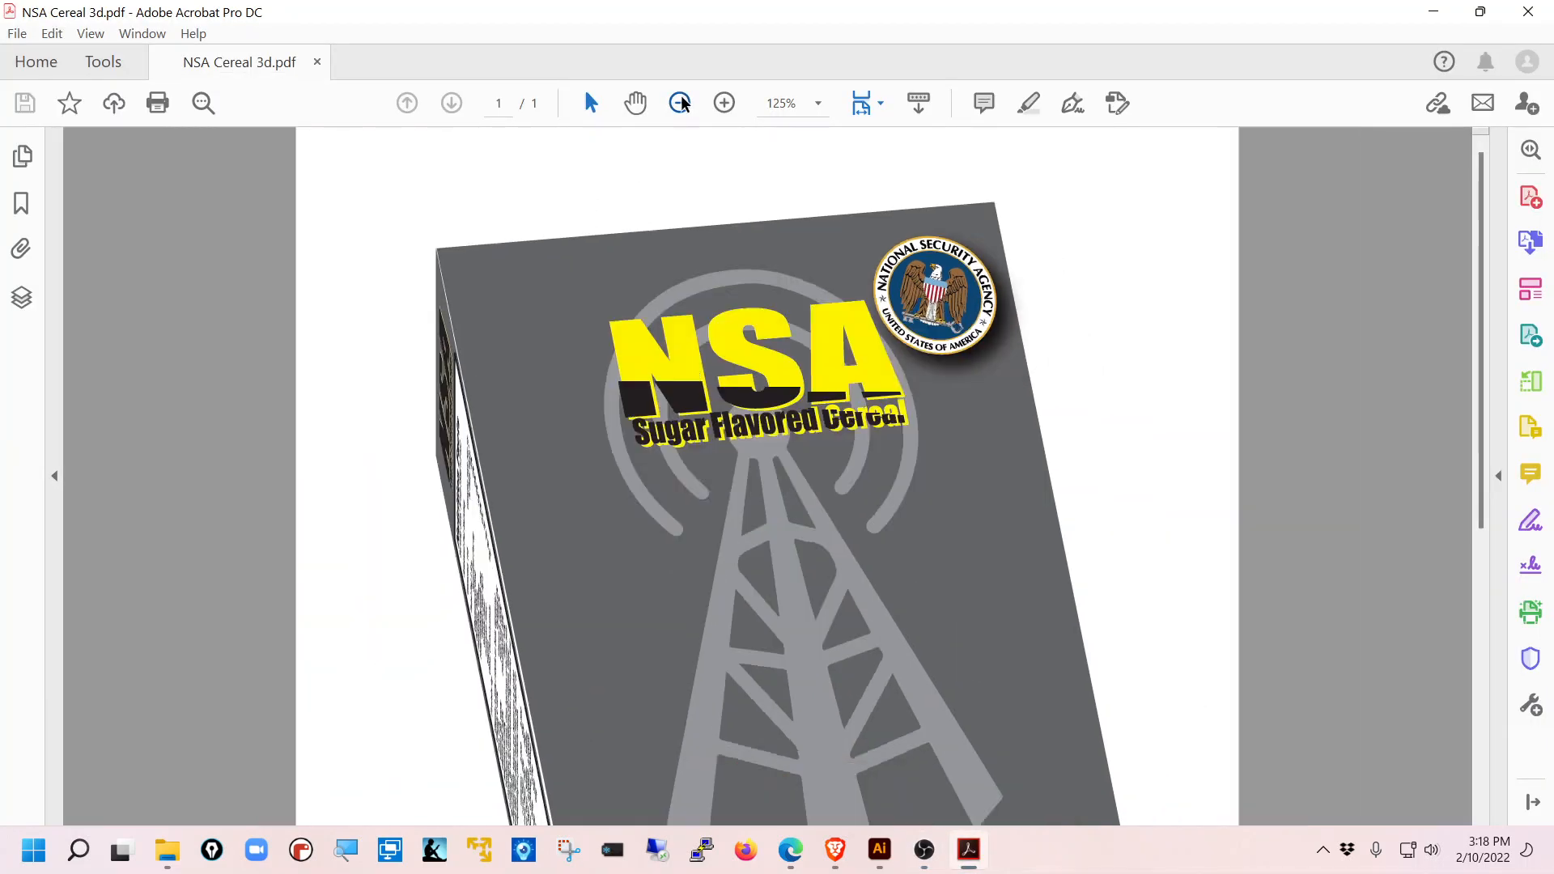
{"action": "left_click", "coordinate": [680, 103]}
{"action": "left_click", "coordinate": [680, 103]}
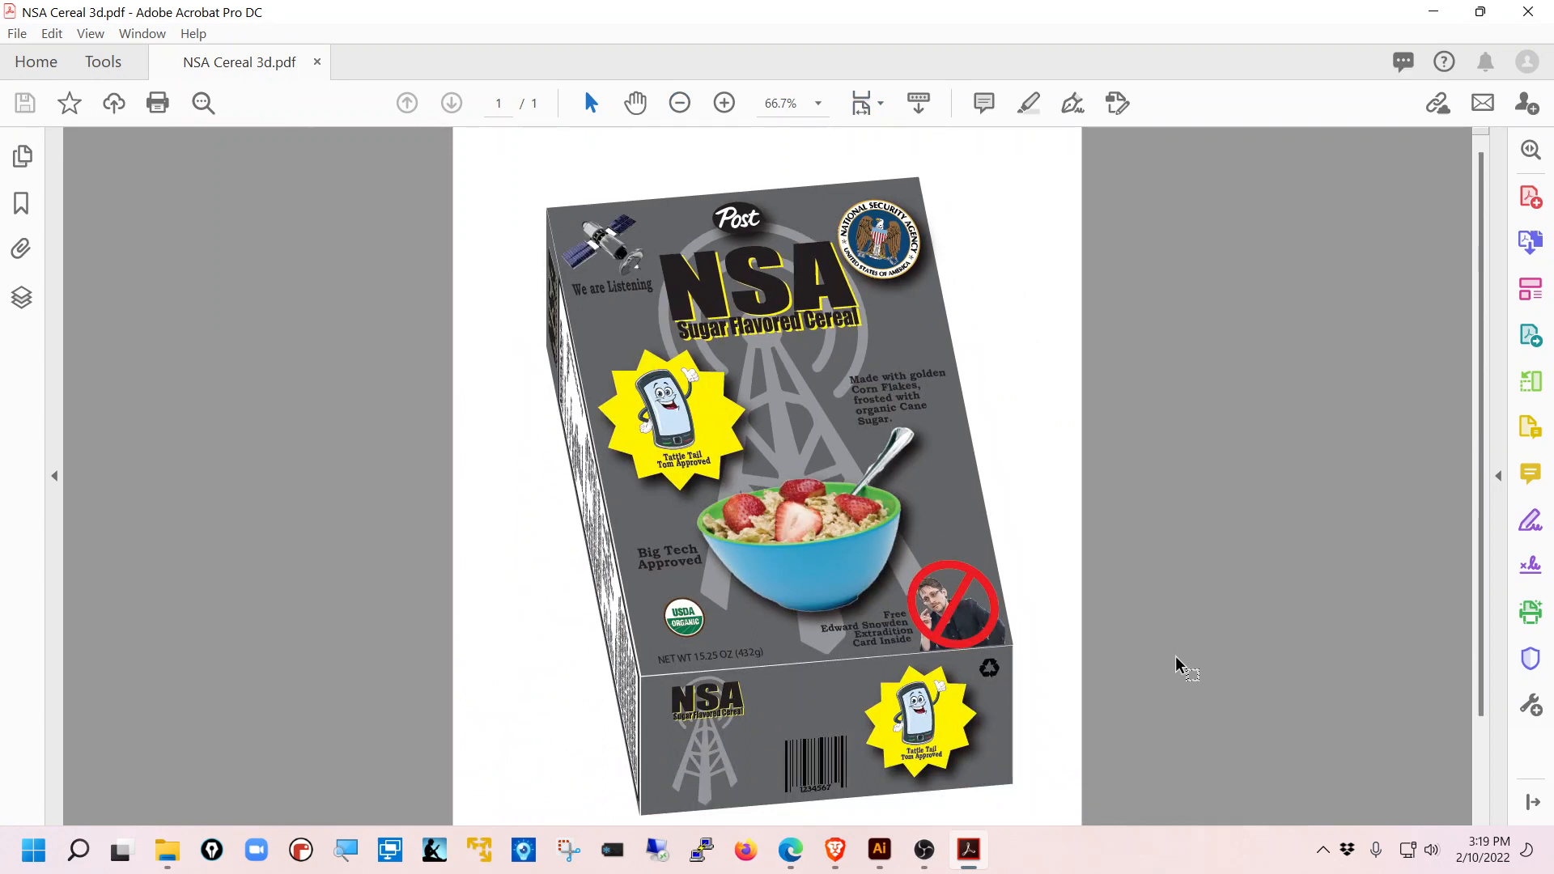
- Examine the whole PDF page, checking the assembled cereal box and the name caption beneath it
{"action": "scroll", "coordinate": [819, 708], "scroll_direction": "down", "scroll_amount": 3}
{"action": "scroll", "coordinate": [819, 709], "scroll_direction": "up", "scroll_amount": 3}
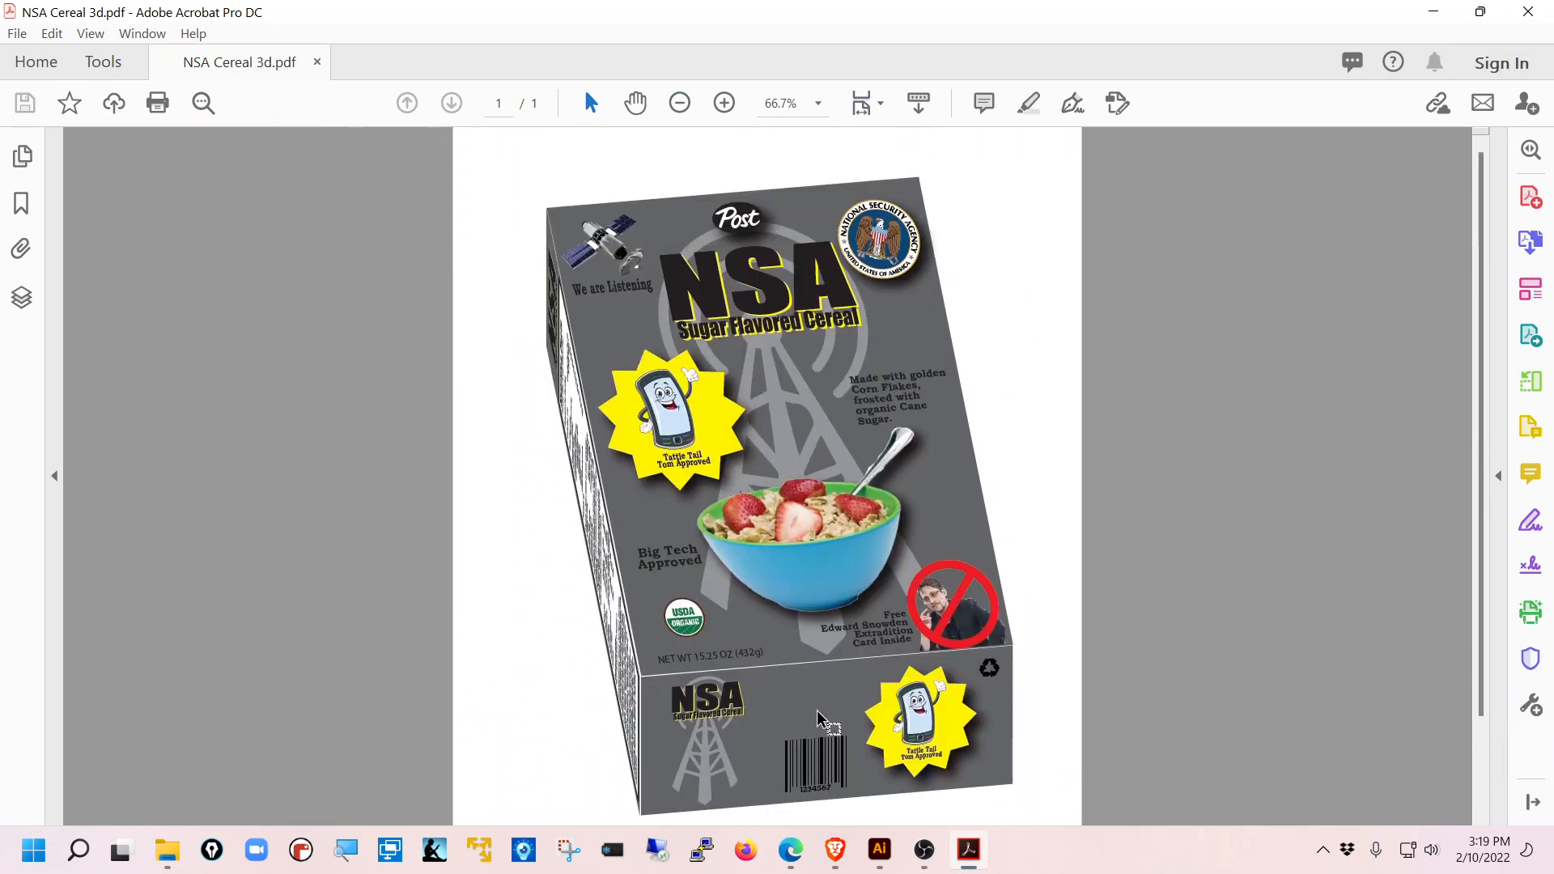
{"action": "scroll", "coordinate": [826, 719], "scroll_direction": "down", "scroll_amount": 3}
{"action": "scroll", "coordinate": [815, 702], "scroll_direction": "up", "scroll_amount": 3}
{"action": "scroll", "coordinate": [810, 706], "scroll_direction": "down", "scroll_amount": 2}
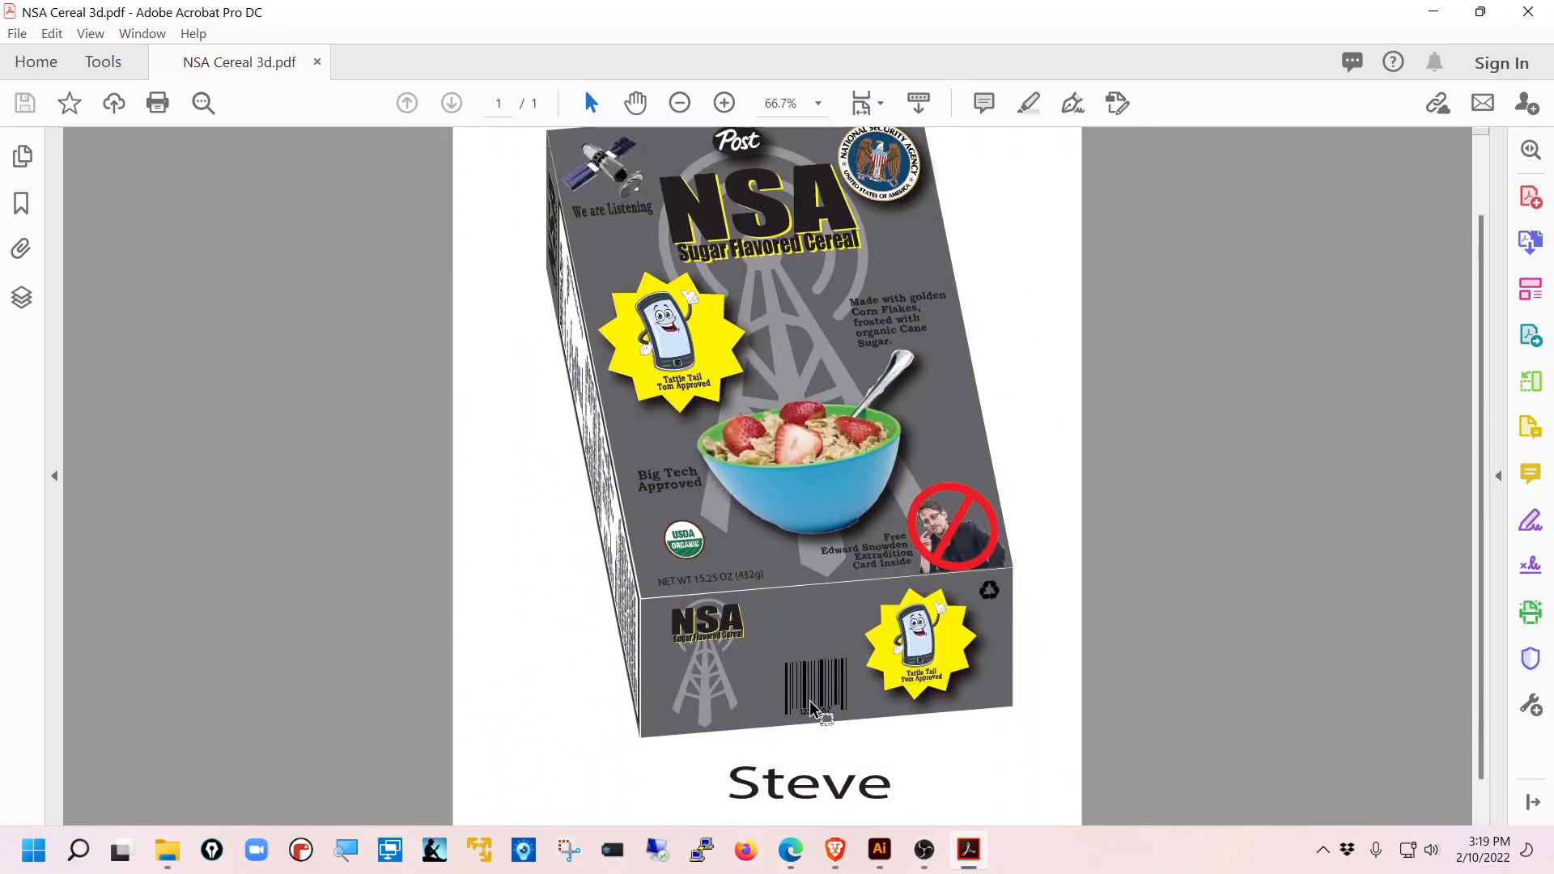
{"action": "scroll", "coordinate": [808, 711], "scroll_direction": "up", "scroll_amount": 1}
{"action": "scroll", "coordinate": [807, 715], "scroll_direction": "up", "scroll_amount": 1}
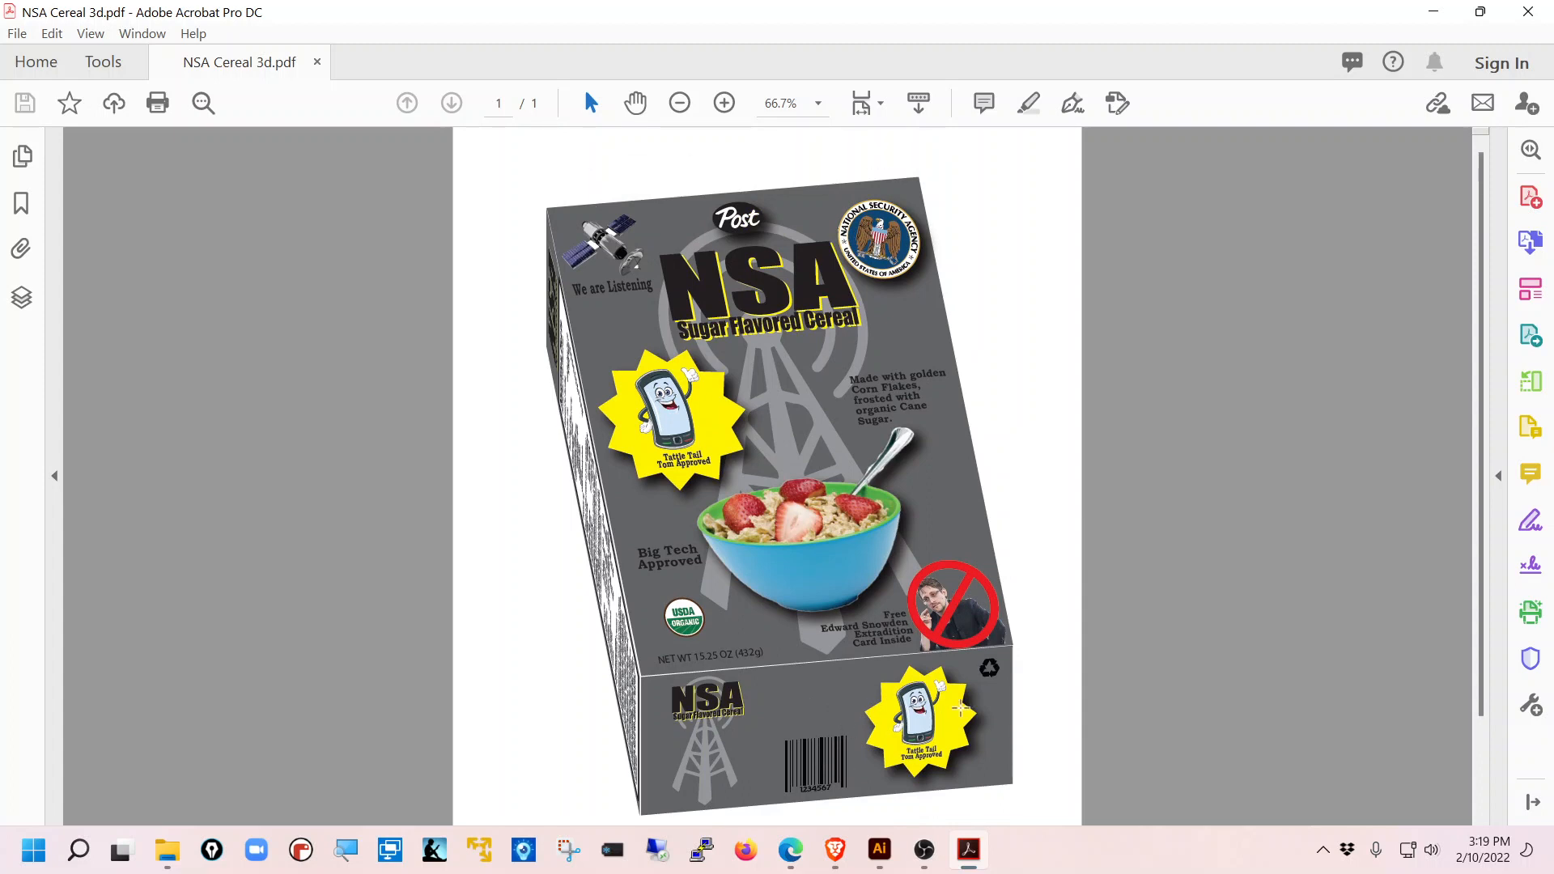
{"action": "scroll", "coordinate": [890, 719], "scroll_direction": "down", "scroll_amount": 2}
{"action": "scroll", "coordinate": [939, 723], "scroll_direction": "up", "scroll_amount": 1}
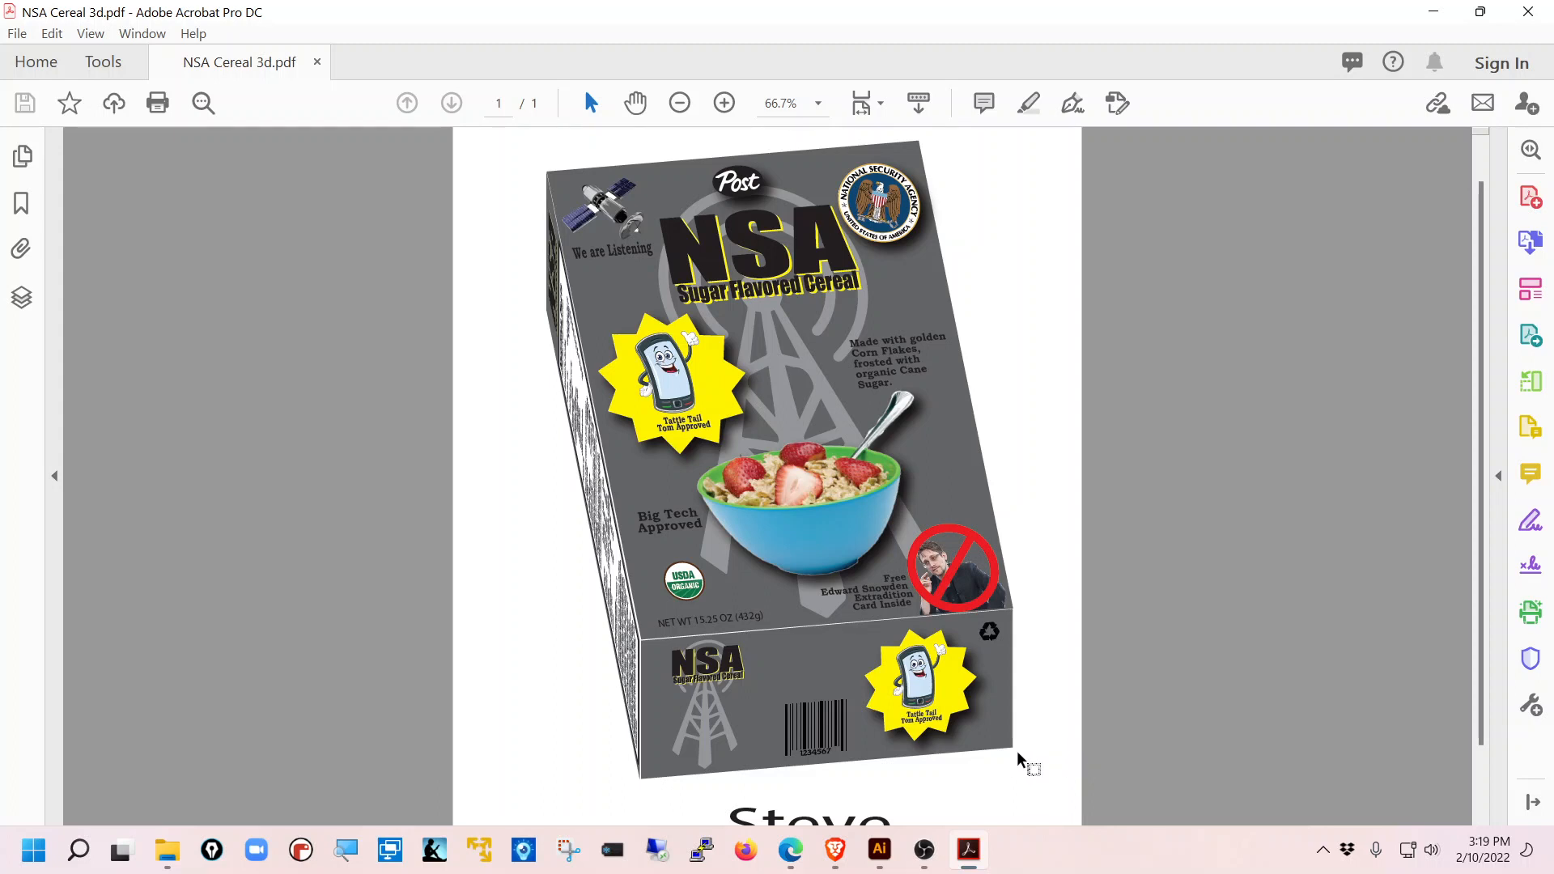
{"action": "scroll", "coordinate": [1016, 761], "scroll_direction": "down", "scroll_amount": 1}
{"action": "scroll", "coordinate": [1014, 759], "scroll_direction": "up", "scroll_amount": 1}
{"action": "scroll", "coordinate": [1015, 761], "scroll_direction": "up", "scroll_amount": 1}
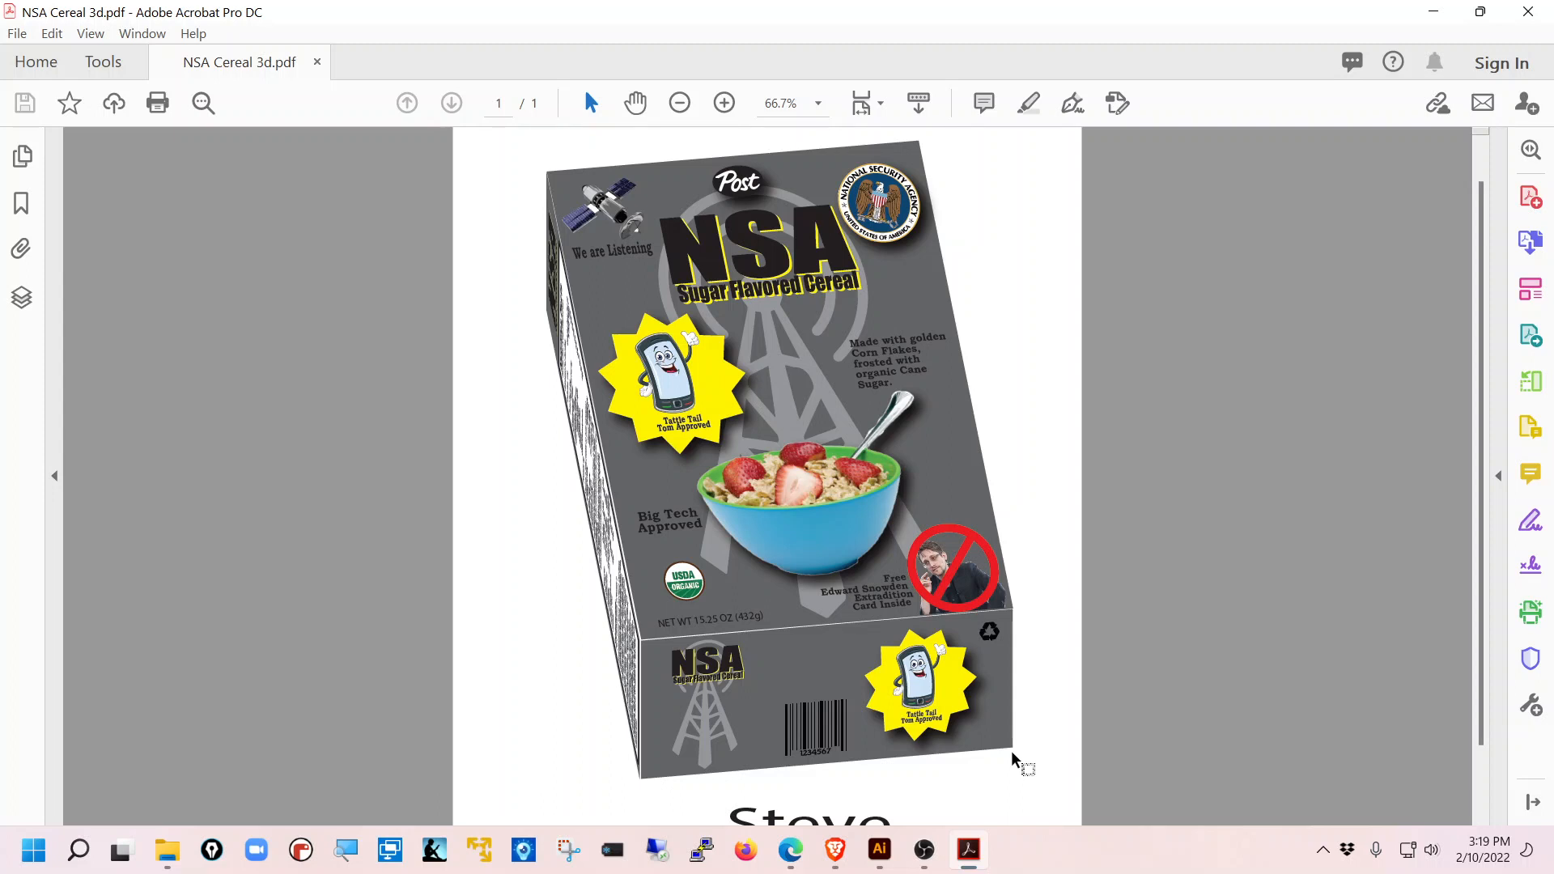
{"action": "scroll", "coordinate": [1008, 760], "scroll_direction": "down", "scroll_amount": 1}
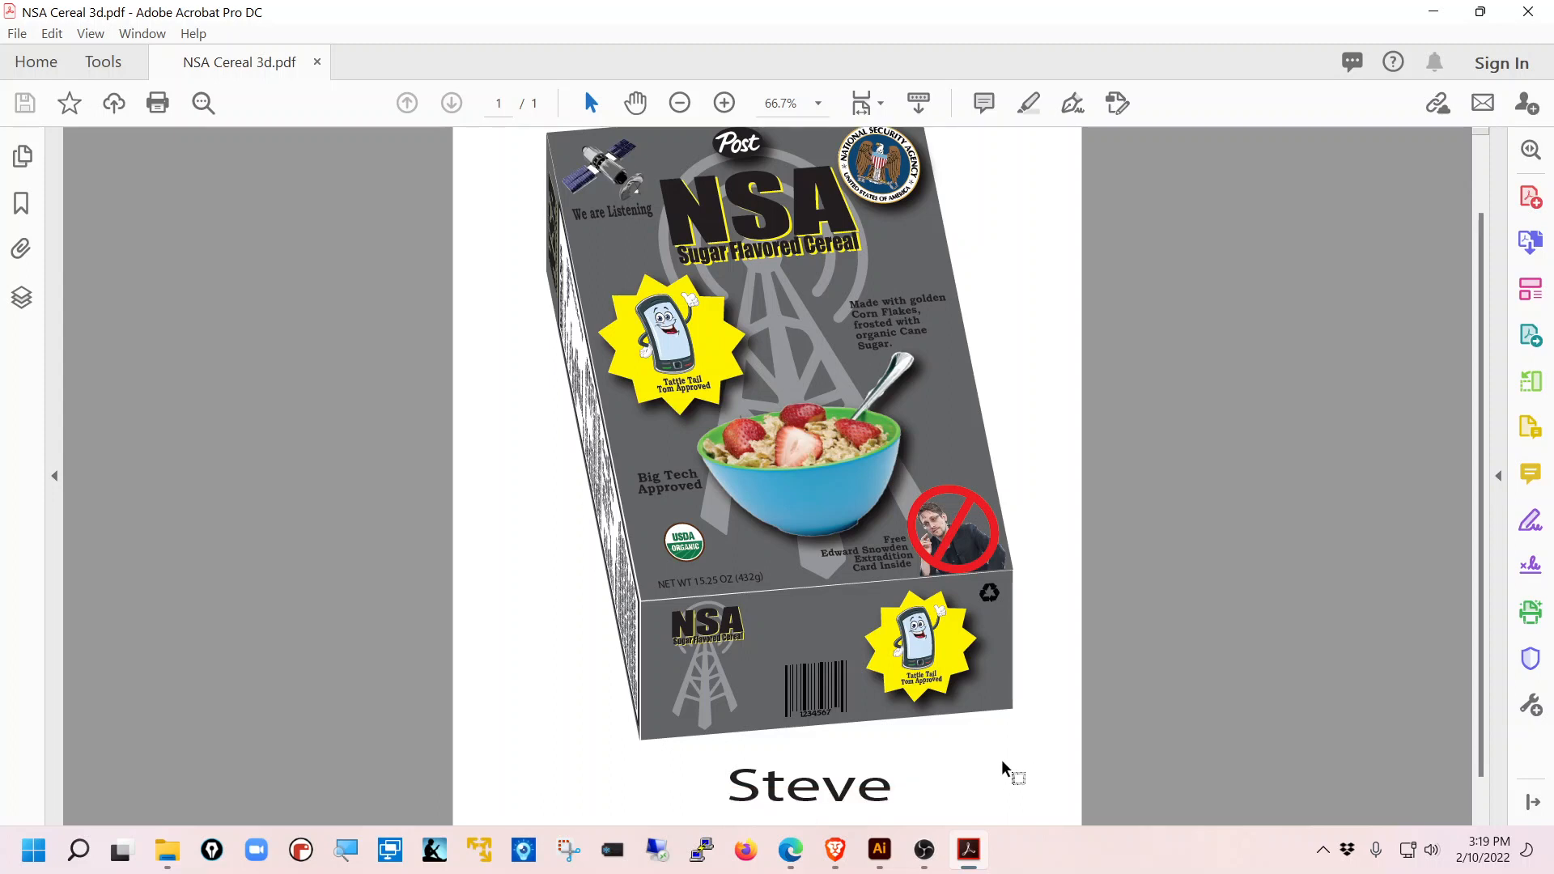
{"action": "scroll", "coordinate": [995, 746], "scroll_direction": "up", "scroll_amount": 1}
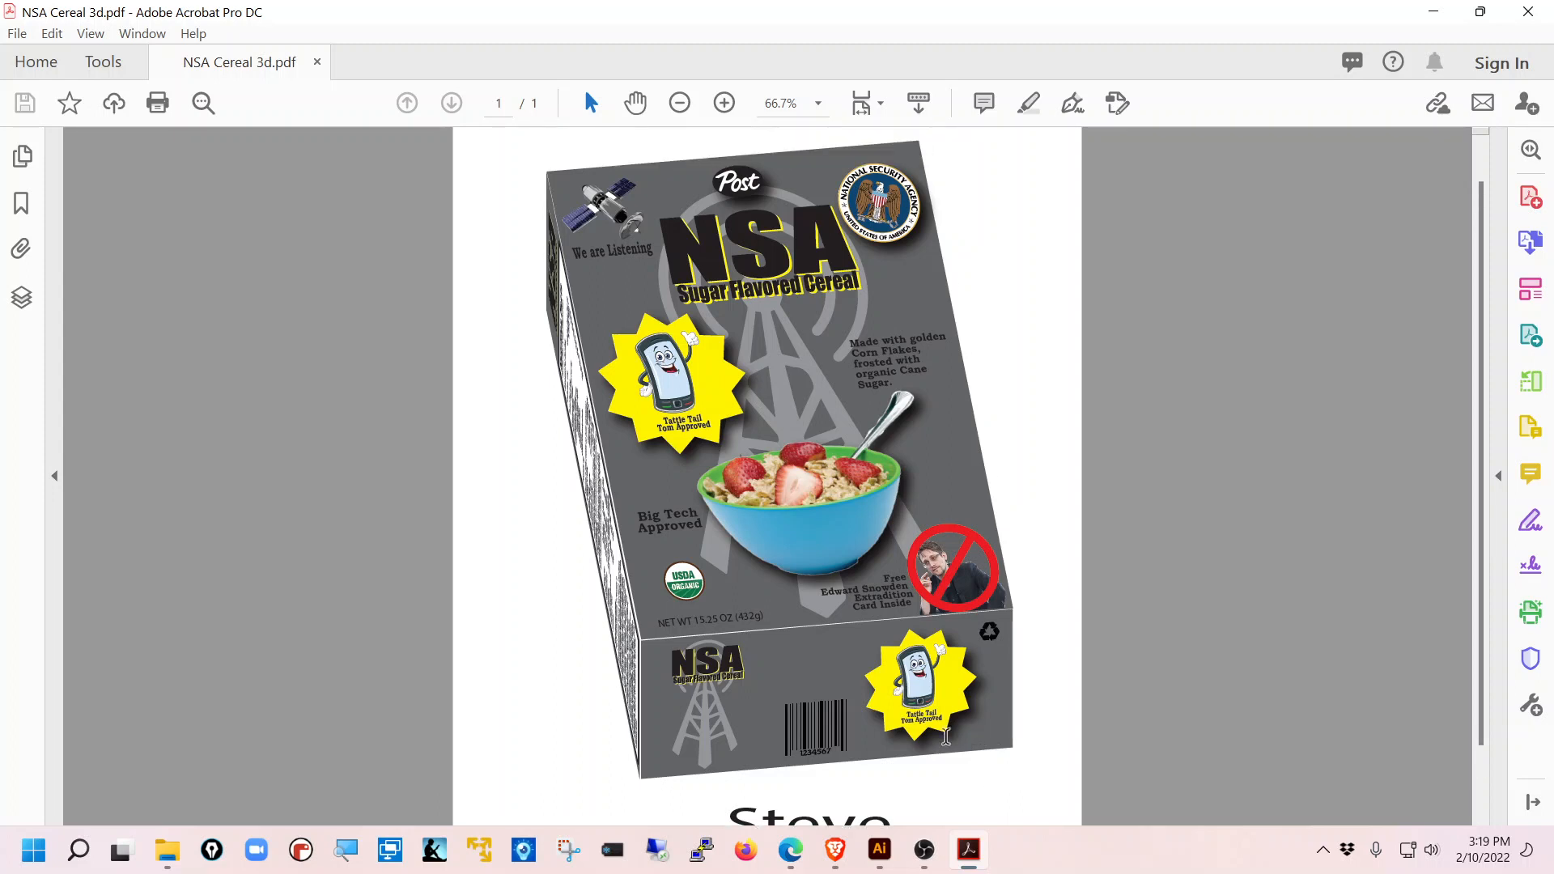